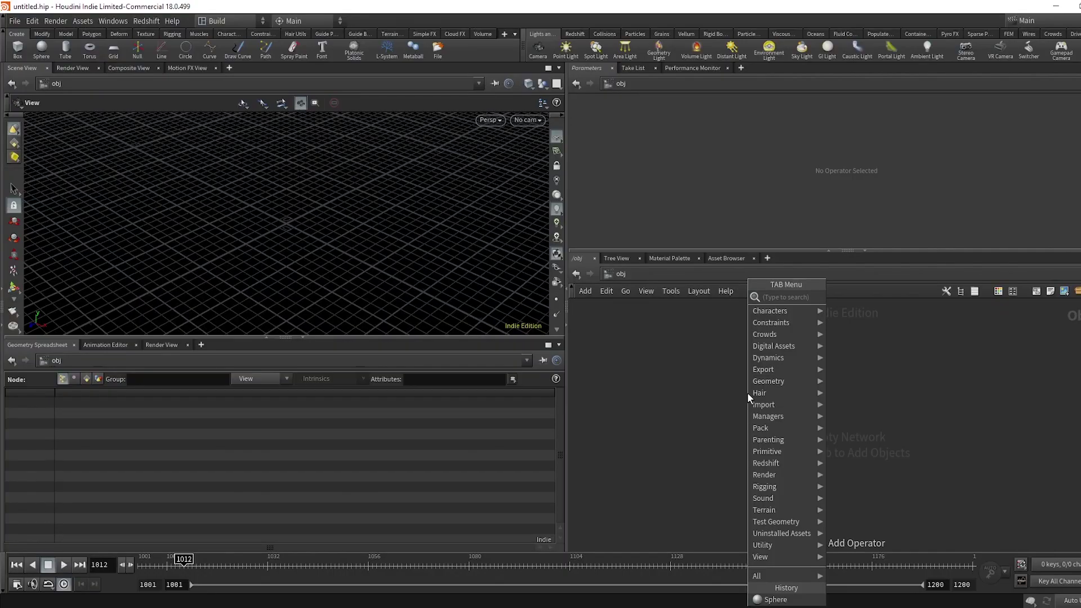
- Create a sphere geometry object in the object network
{"action": "type", "text": "sphe"}
{"action": "key", "text": "Return"}
{"action": "left_click", "coordinate": [748, 393]}
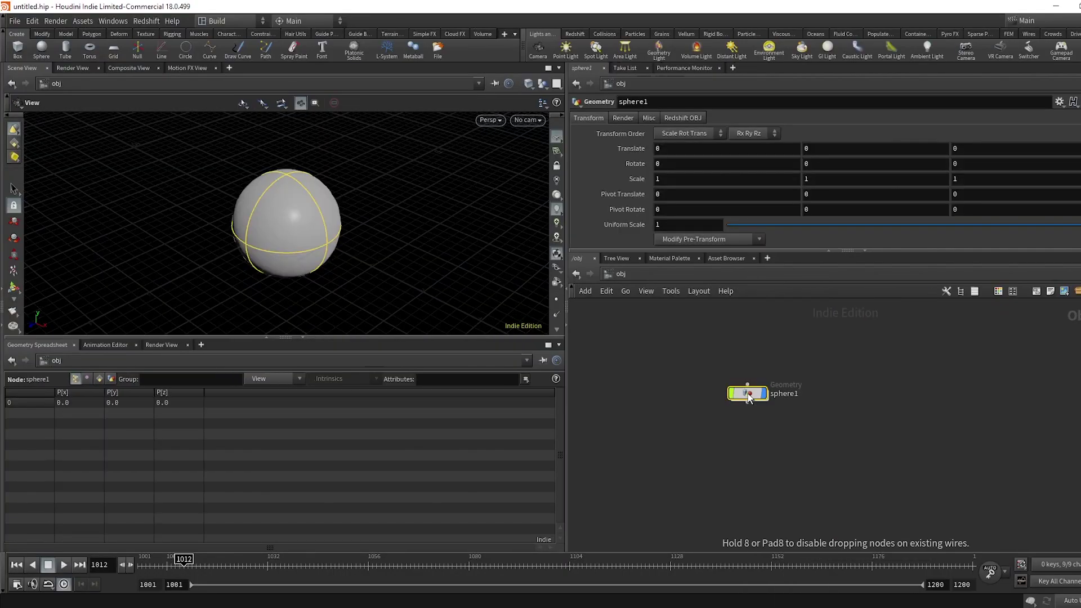
- Inside the sphere object, set the sphere's primitive type to Polygon and its frequency to 20
{"action": "key", "text": "h"}
{"action": "left_click", "coordinate": [685, 117]}
{"action": "left_click", "coordinate": [673, 129]}
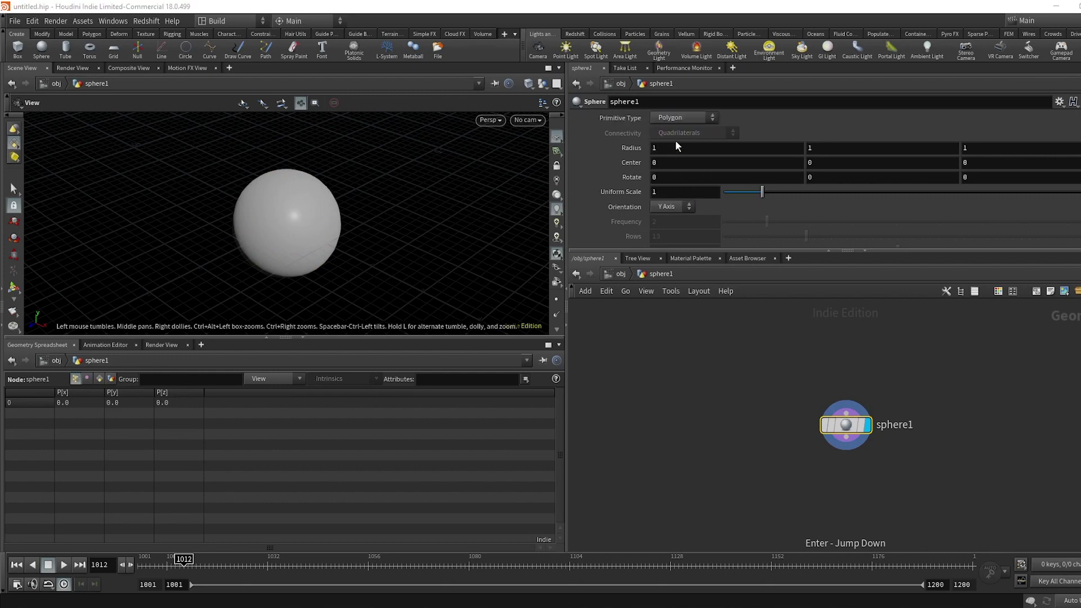
{"action": "type", "text": "20"}
{"action": "key", "text": "Return"}
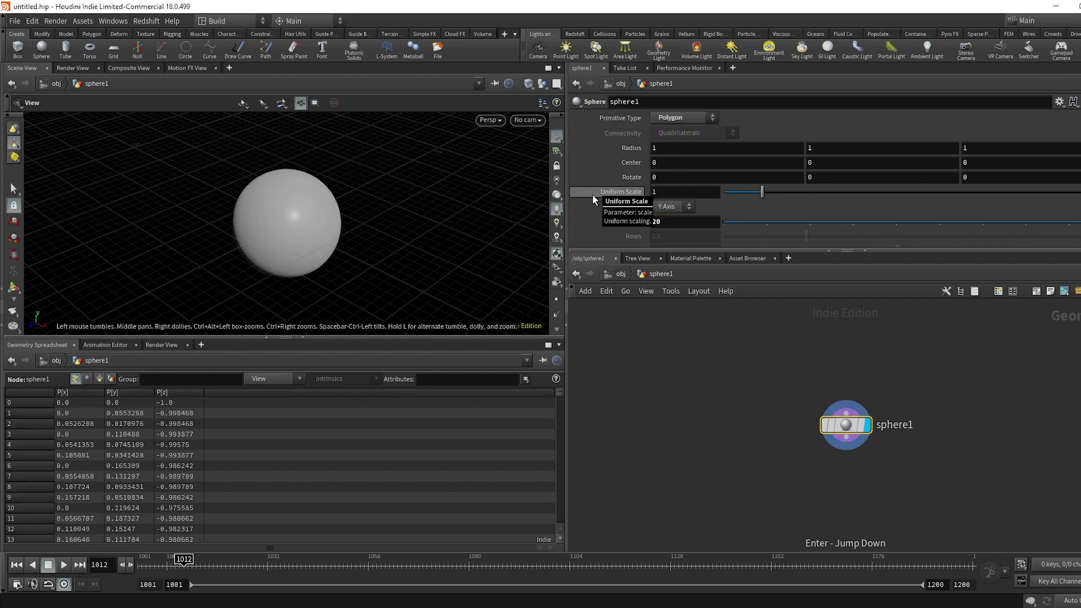
- Add a Point VOP node wired to the sphere's output
{"action": "left_click", "coordinate": [845, 436]}
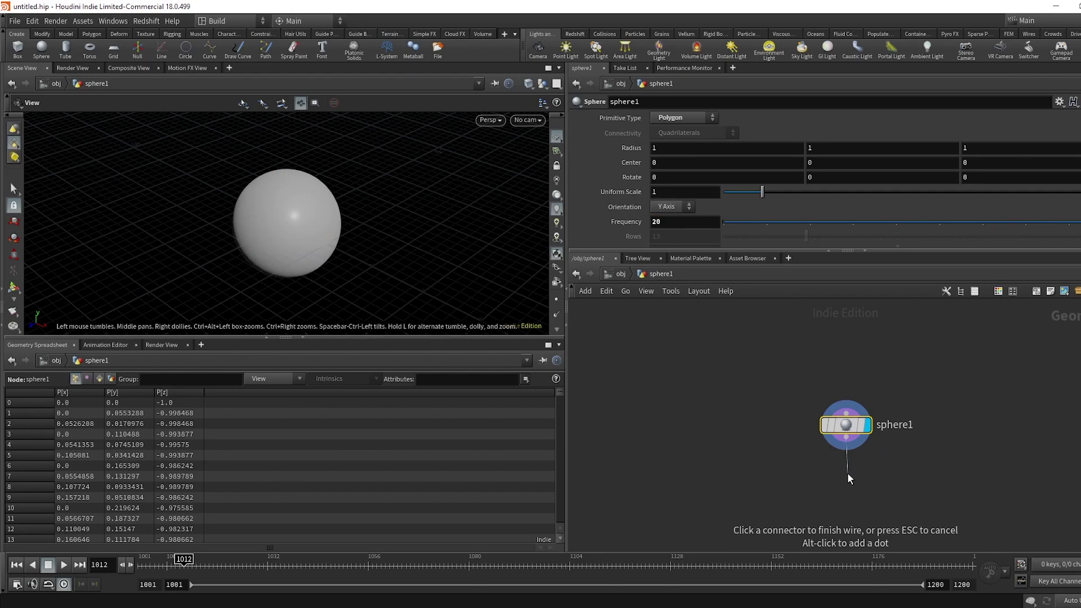
{"action": "key", "text": "Tab"}
{"action": "type", "text": "pointvop"}
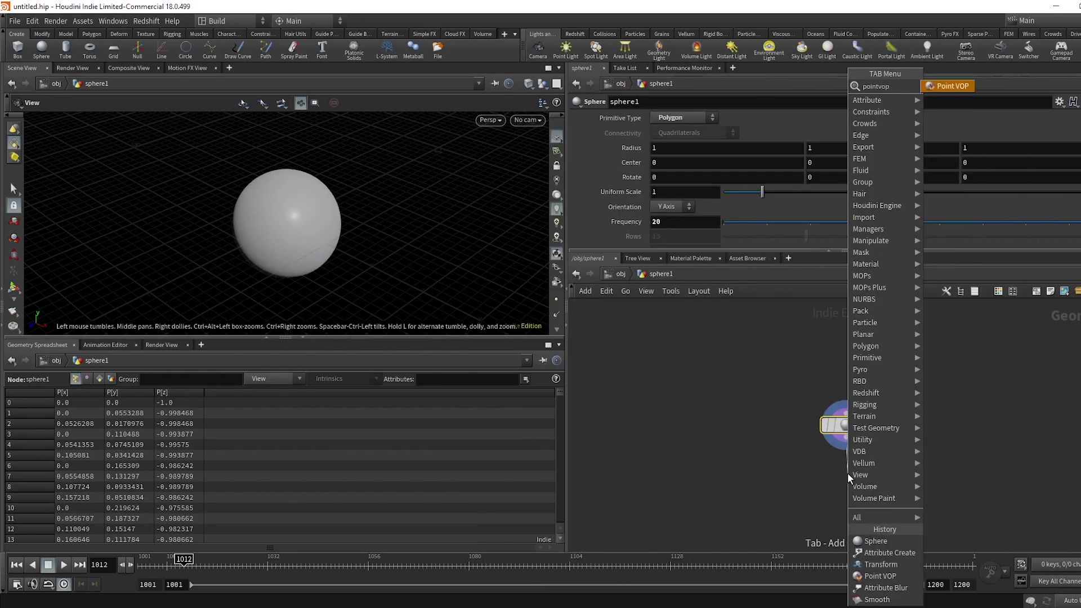
{"action": "key", "text": "Return"}
{"action": "left_click", "coordinate": [848, 474]}
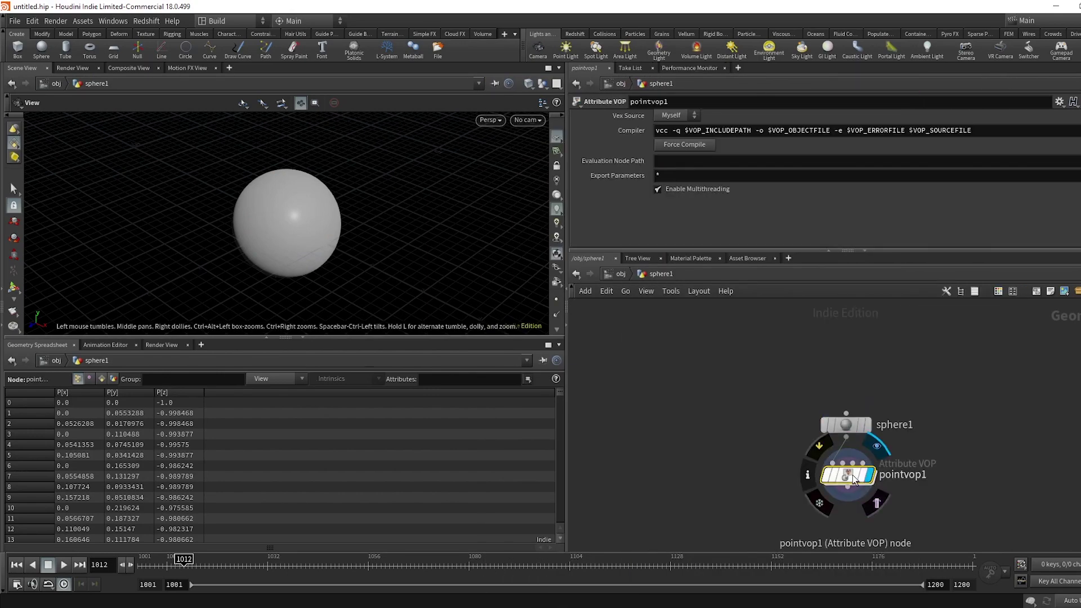
- Enter the Point VOP network and move the geometry output node well away from the global parameters node
{"action": "double_click", "coordinate": [848, 476]}
{"action": "middle_click_drag", "start_coordinate": [855, 429], "coordinate": [795, 402]}
{"action": "left_click_drag", "start_coordinate": [870, 316], "coordinate": [934, 370]}
{"action": "scroll", "coordinate": [751, 401], "scroll_direction": "up", "scroll_amount": 3}
{"action": "left_click_drag", "start_coordinate": [1001, 345], "coordinate": [1023, 357]}
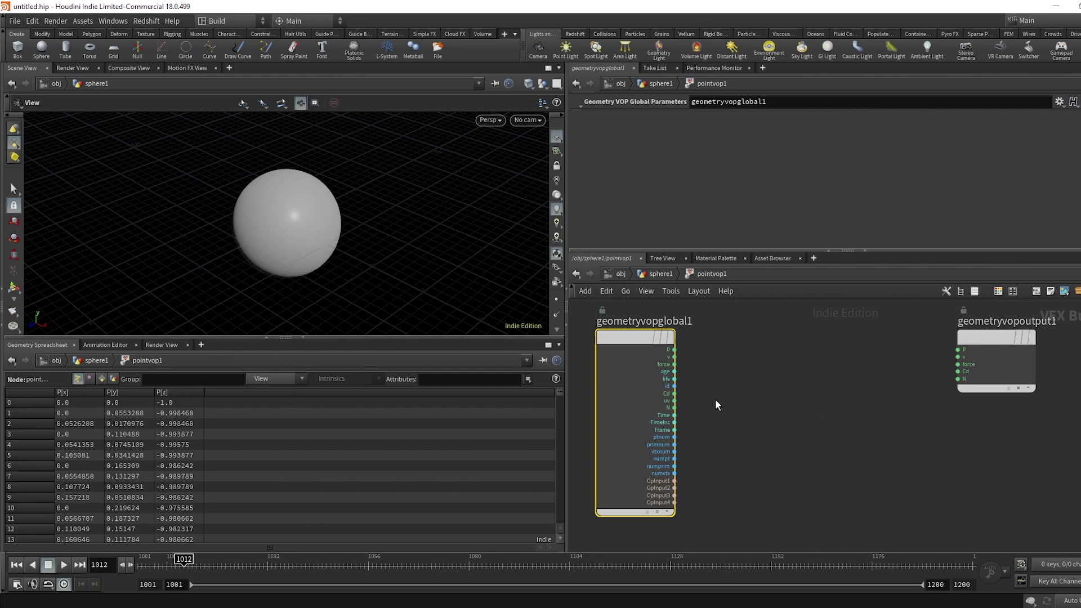
- Examine the variables offered by the global parameters node, such as P, force, id and Cd
{"action": "scroll", "coordinate": [748, 369], "scroll_direction": "up", "scroll_amount": 3}
{"action": "scroll", "coordinate": [744, 341], "scroll_direction": "up", "scroll_amount": 2}
{"action": "middle_click_drag", "start_coordinate": [711, 381], "coordinate": [742, 334]}
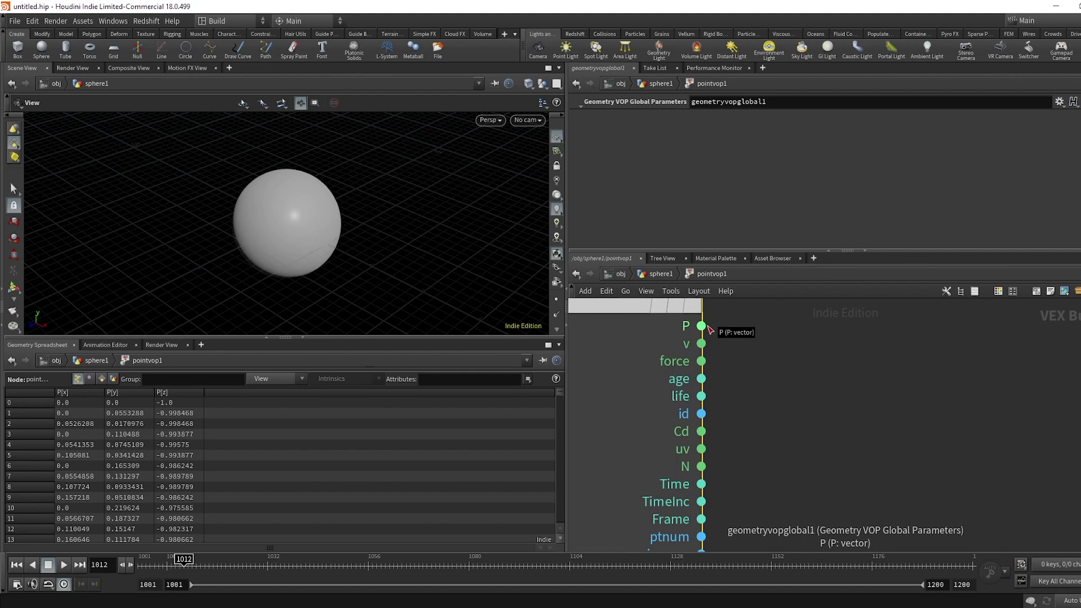
{"action": "scroll", "coordinate": [763, 386], "scroll_direction": "down", "scroll_amount": 1}
{"action": "middle_click_drag", "start_coordinate": [762, 397], "coordinate": [772, 529]}
{"action": "middle_click_drag", "start_coordinate": [735, 492], "coordinate": [712, 422]}
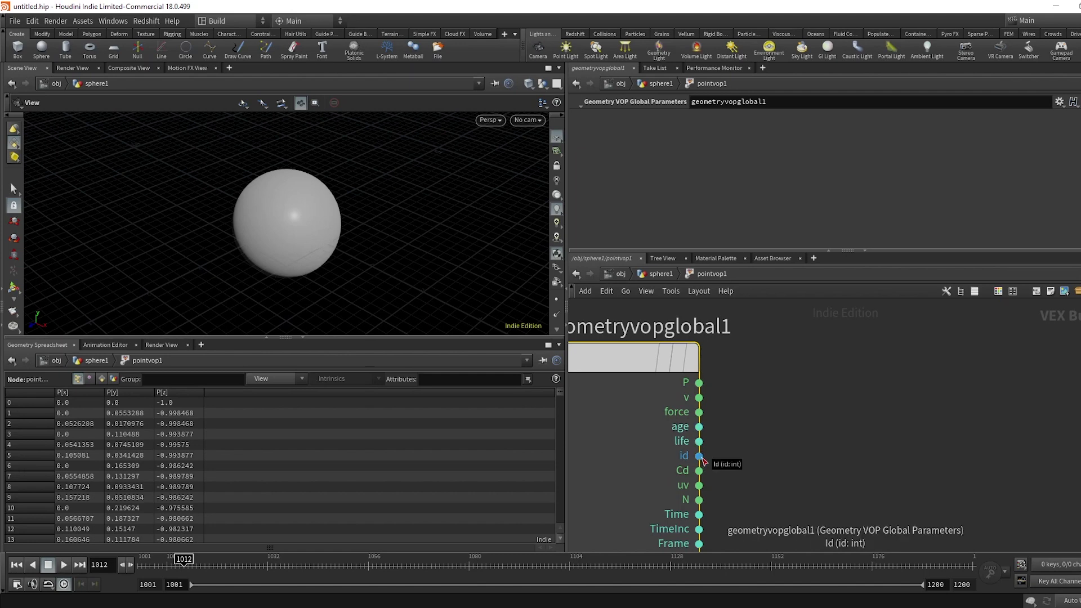
{"action": "key", "text": "h"}
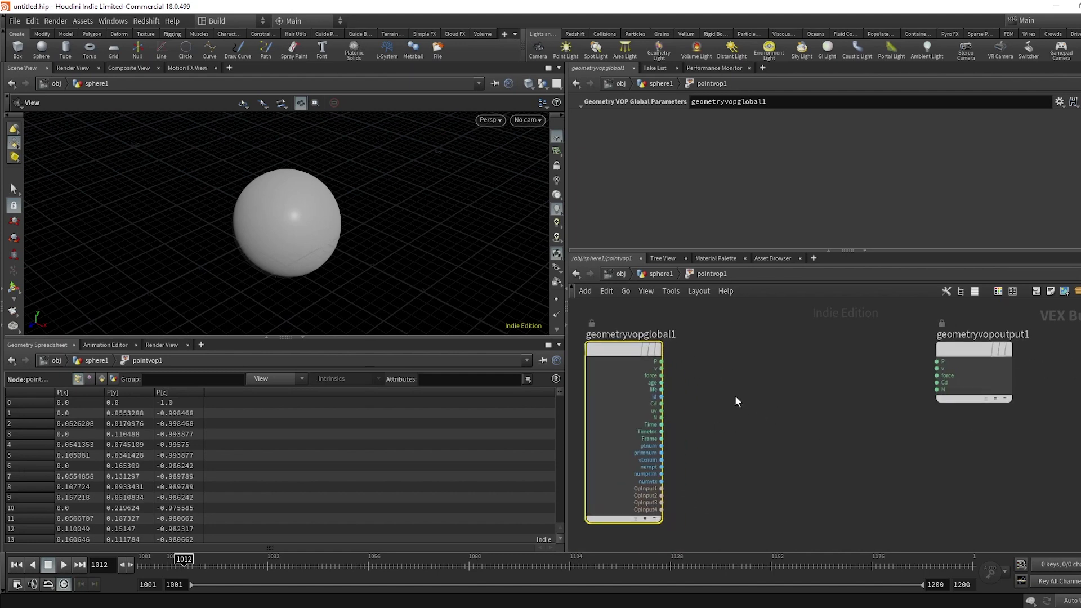
{"action": "key", "text": "Tab"}
{"action": "key", "text": "Escape"}
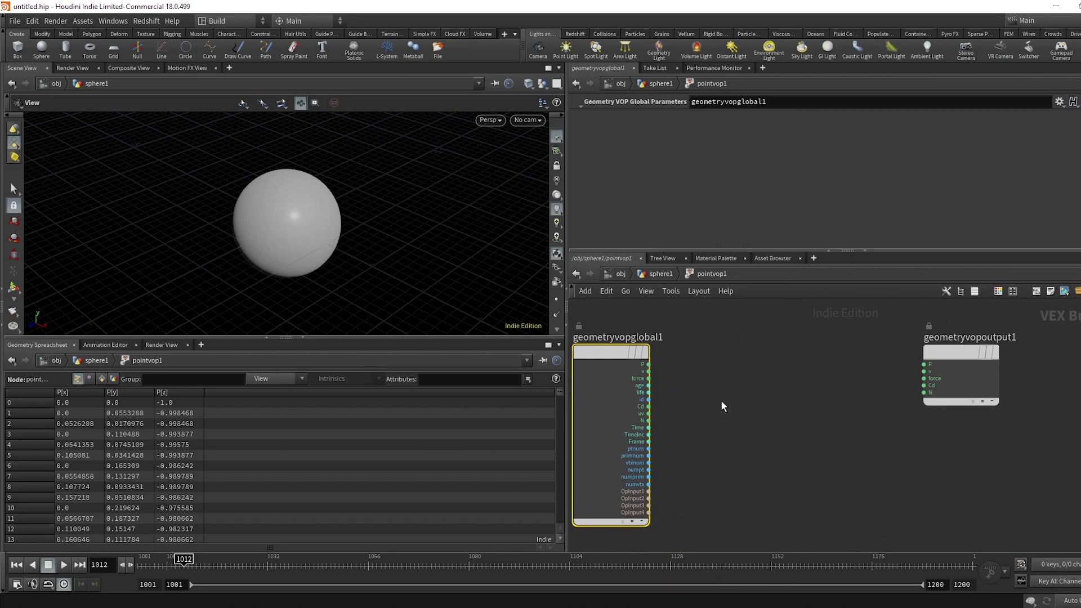
- Add an Anti-Aliased Noise node and wire the global P output into its pos input
{"action": "key", "text": "Tab"}
{"action": "type", "text": "antia"}
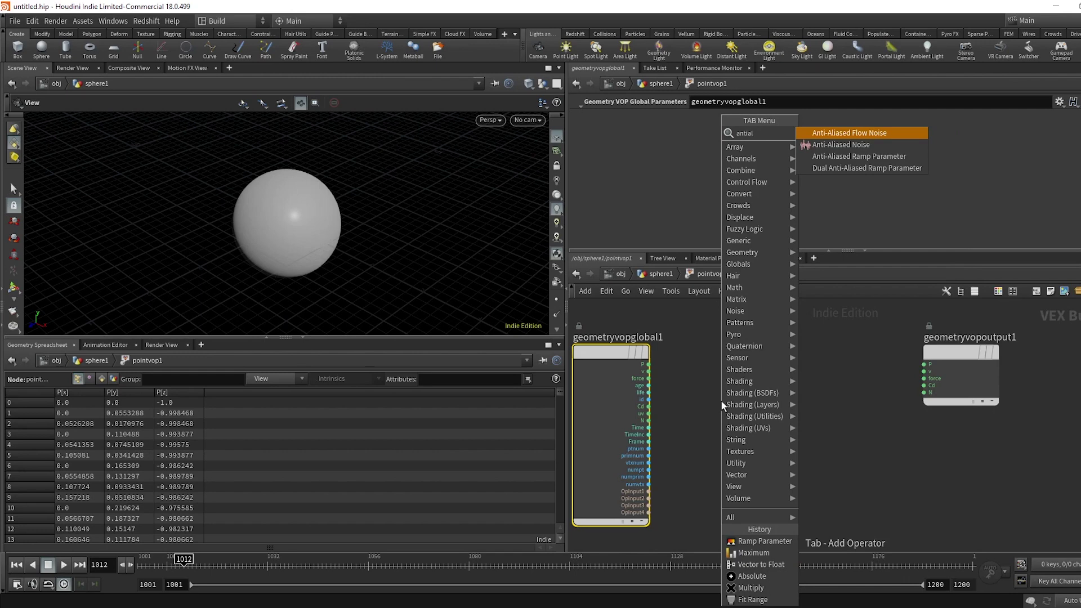
{"action": "type", "text": "l"}
{"action": "key", "text": "Down"}
{"action": "key", "text": "Return"}
{"action": "left_click", "coordinate": [723, 404]}
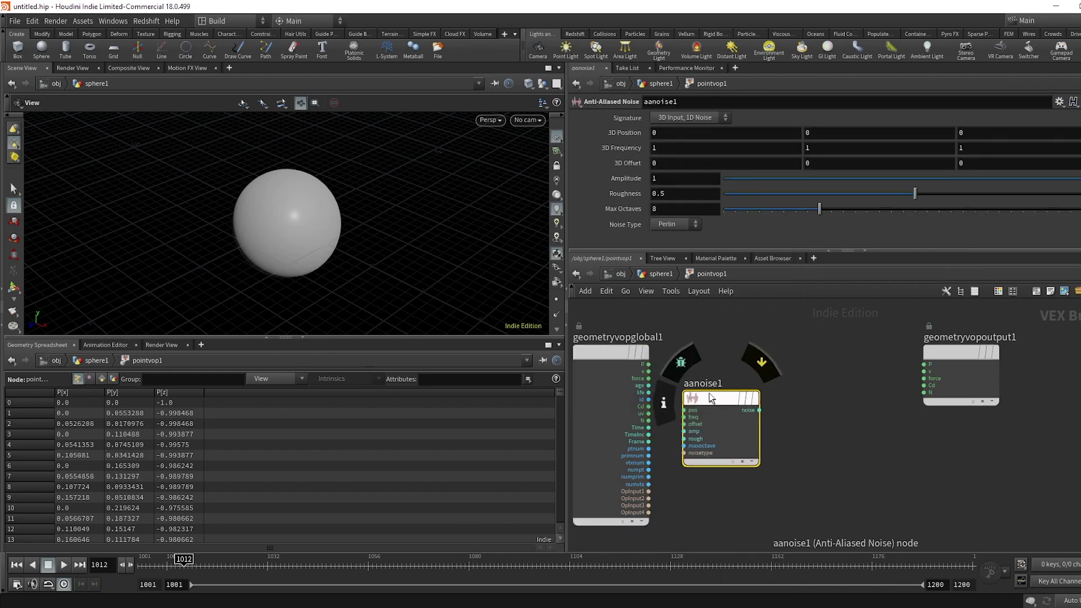
{"action": "left_click_drag", "start_coordinate": [708, 394], "coordinate": [714, 415]}
{"action": "left_click", "coordinate": [703, 404]}
{"action": "left_click", "coordinate": [648, 364]}
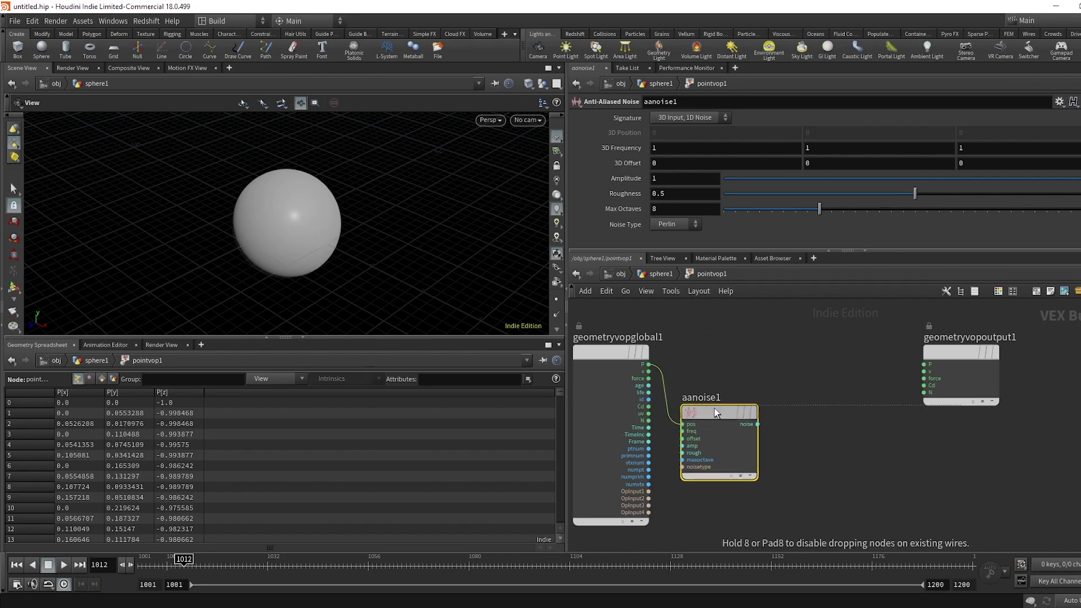
- Add an Add node that sums the global P output and the noise output
{"action": "left_click", "coordinate": [649, 364]}
{"action": "left_click", "coordinate": [788, 360]}
{"action": "type", "text": "add"}
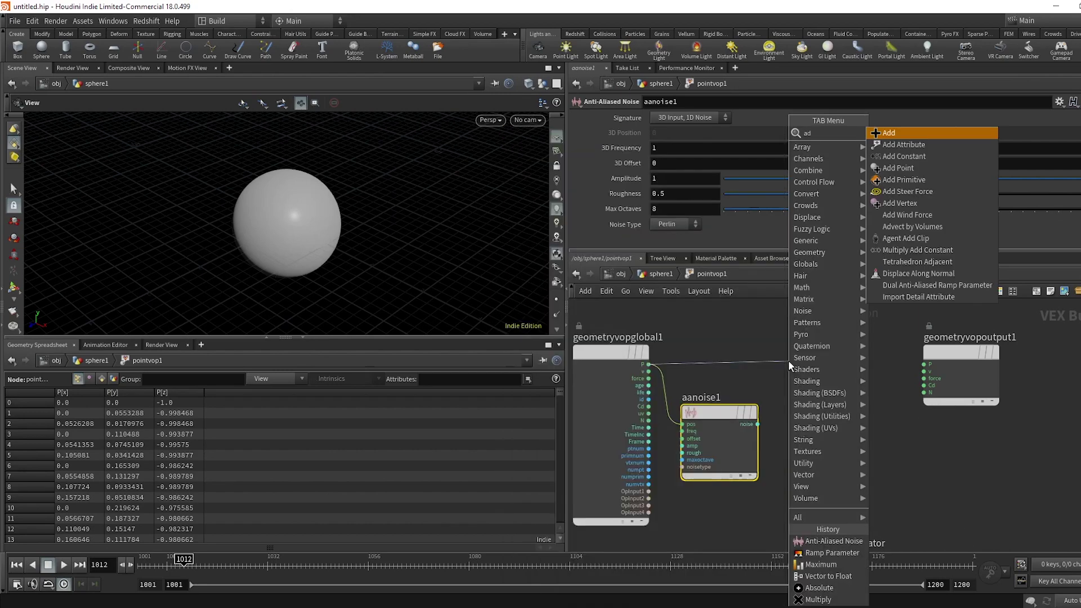
{"action": "key", "text": "Return"}
{"action": "left_click_drag", "start_coordinate": [782, 359], "coordinate": [802, 350]}
{"action": "left_click", "coordinate": [787, 371]}
{"action": "left_click", "coordinate": [757, 424]}
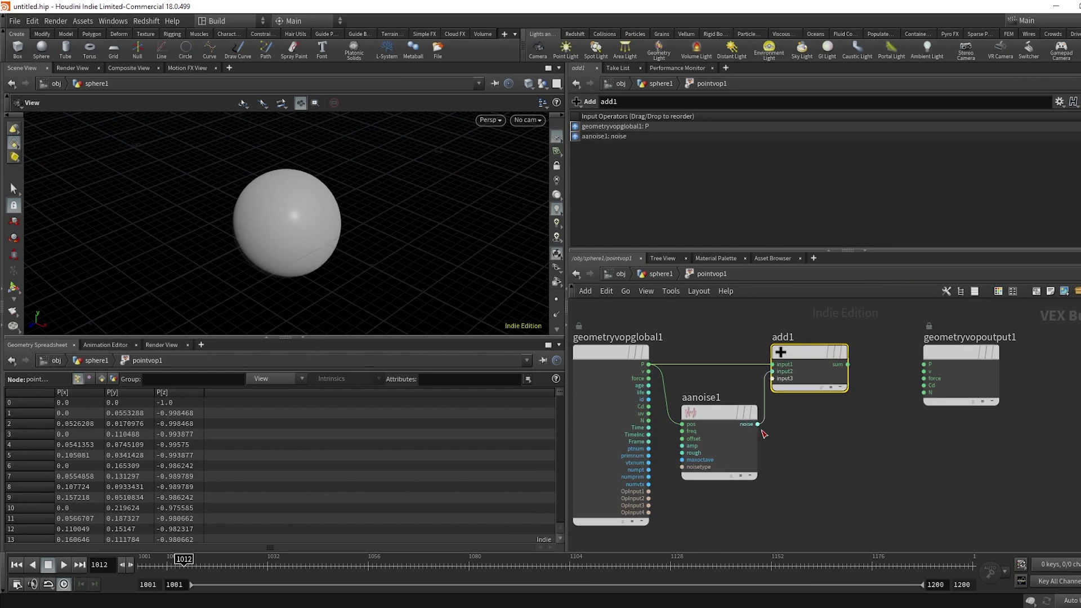
{"action": "scroll", "coordinate": [811, 428], "scroll_direction": "down", "scroll_amount": 1}
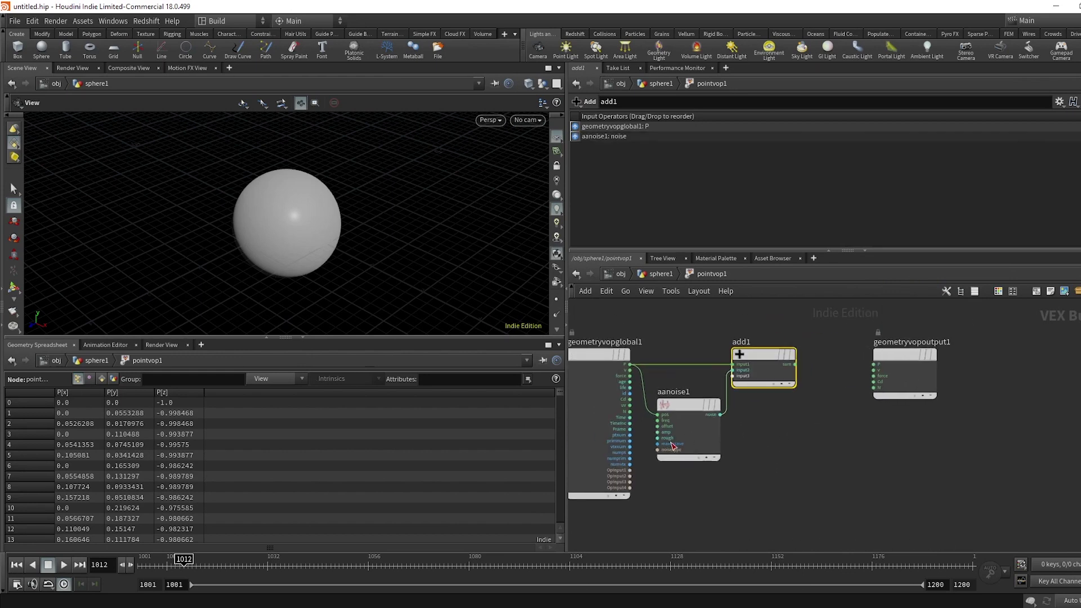
- Set the Anti-Aliased Noise signature to 3D Input, 3D Noise
{"action": "left_click", "coordinate": [699, 439]}
{"action": "left_click", "coordinate": [684, 117]}
{"action": "left_click", "coordinate": [683, 138]}
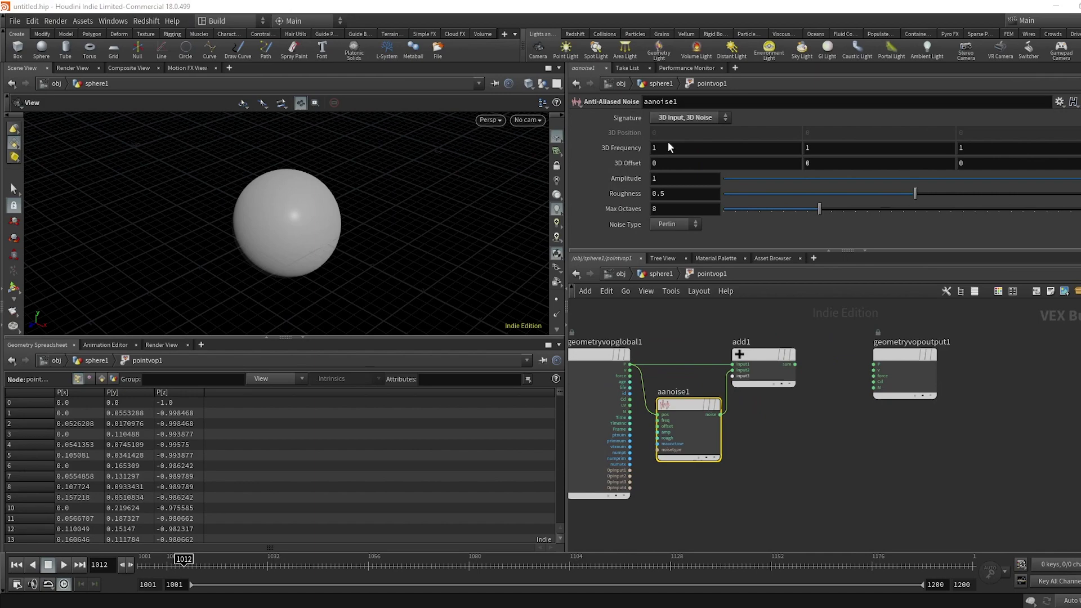
- Wire the Add node's sum into P on the geometry output node and inspect the displaced sphere
{"action": "left_click", "coordinate": [795, 365]}
{"action": "left_click", "coordinate": [873, 364]}
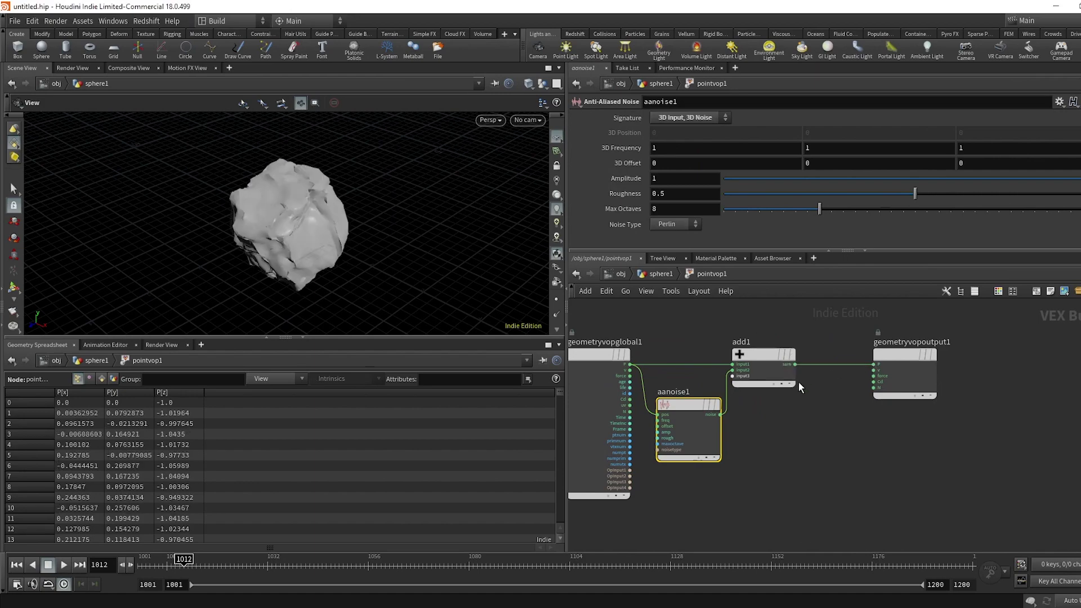
{"action": "mouse_move", "coordinate": [333, 225]}
{"action": "left_mouse_down"}
{"action": "mouse_move", "coordinate": [346, 195]}
{"action": "mouse_move", "coordinate": [284, 250]}
{"action": "mouse_move", "coordinate": [316, 227]}
{"action": "mouse_move", "coordinate": [349, 232]}
{"action": "left_mouse_up"}
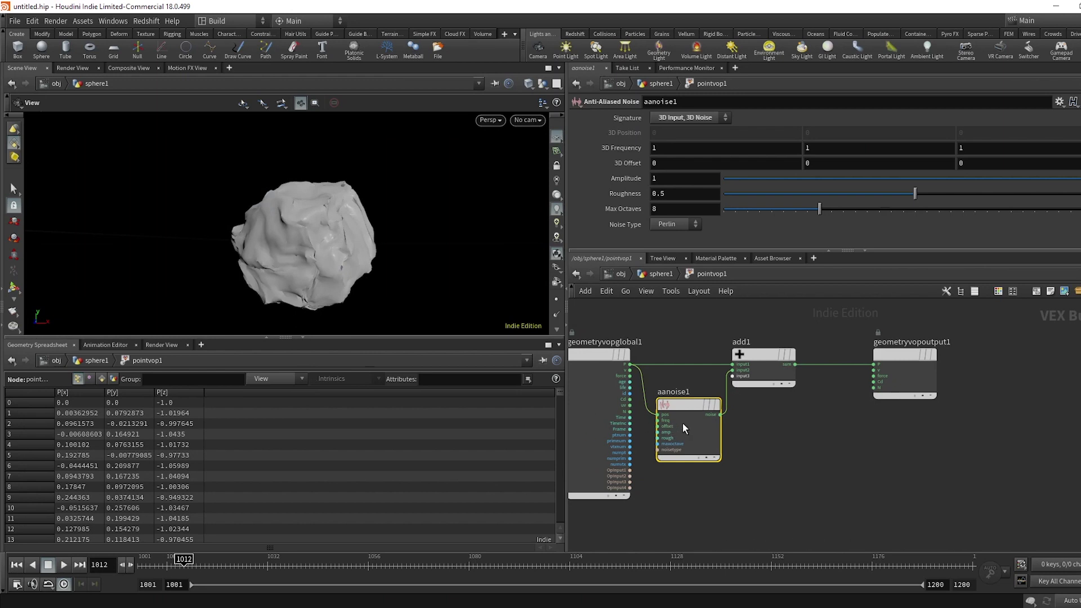
- Try a noise roughness of 0.295 and a Y offset of 1.5, undoing each change
{"action": "left_click_drag", "start_coordinate": [864, 188], "coordinate": [839, 195]}
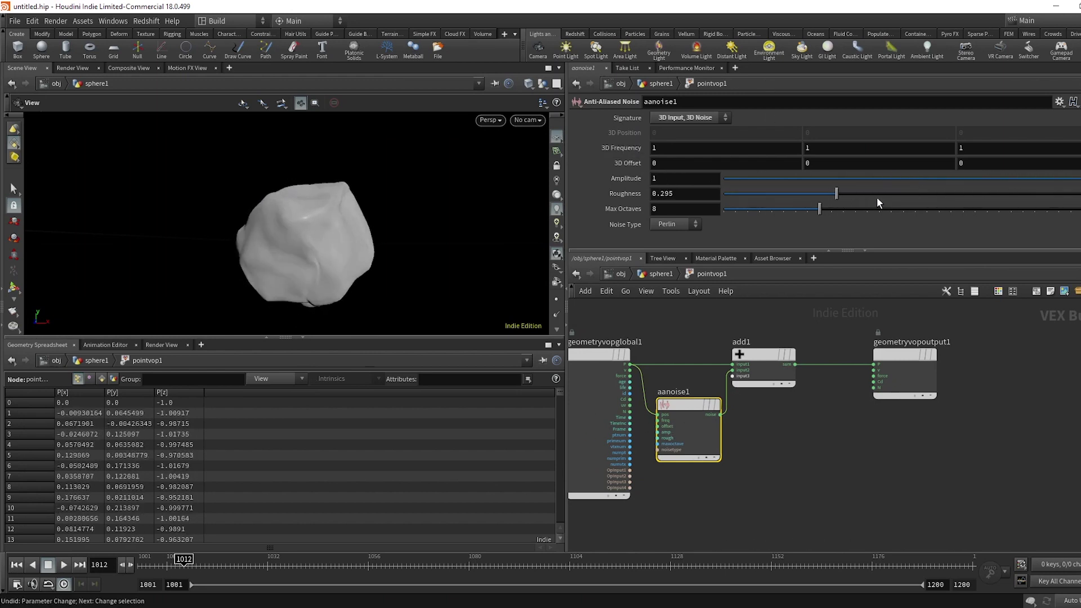
{"action": "key", "text": "ctrl+z"}
{"action": "middle_click_drag", "start_coordinate": [834, 166], "coordinate": [948, 169]}
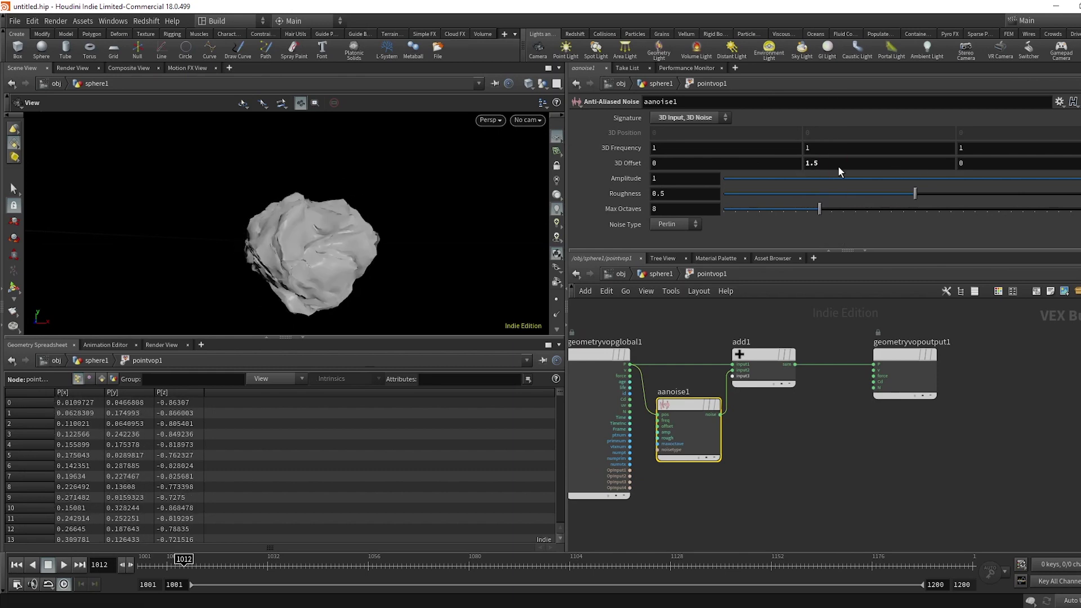
{"action": "key", "text": "ctrl+z"}
- Space out the noise, Add and output nodes to make room in the network
{"action": "middle_click_drag", "start_coordinate": [770, 434], "coordinate": [763, 464]}
{"action": "scroll", "coordinate": [760, 467], "scroll_direction": "up", "scroll_amount": 1}
{"action": "scroll", "coordinate": [802, 433], "scroll_direction": "down", "scroll_amount": 2}
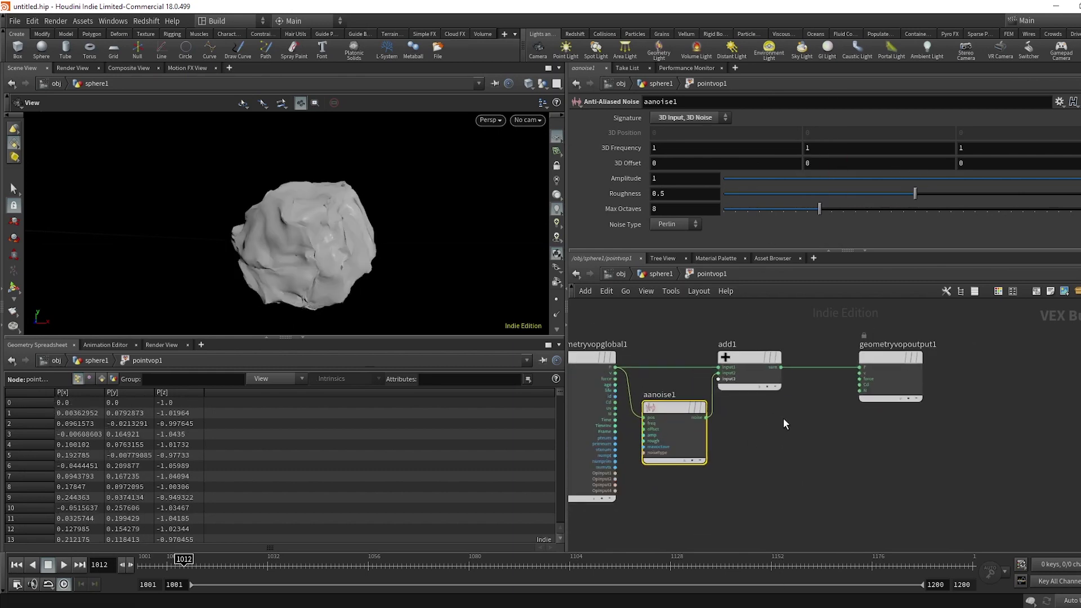
{"action": "left_click_drag", "start_coordinate": [982, 453], "coordinate": [621, 306]}
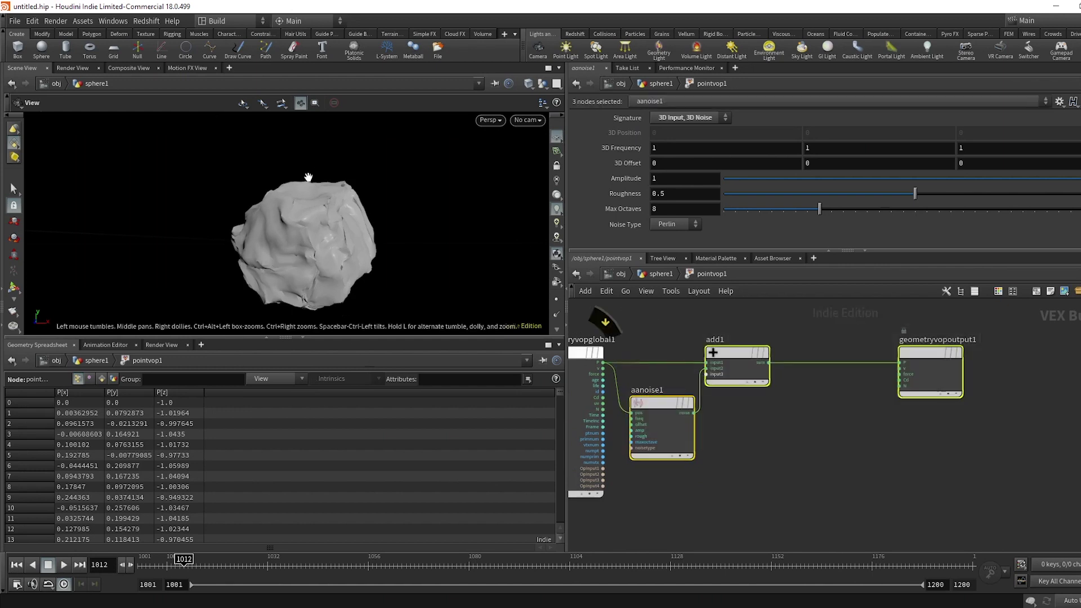
{"action": "middle_click_drag", "start_coordinate": [736, 463], "coordinate": [739, 446]}
{"action": "left_click_drag", "start_coordinate": [955, 463], "coordinate": [632, 316]}
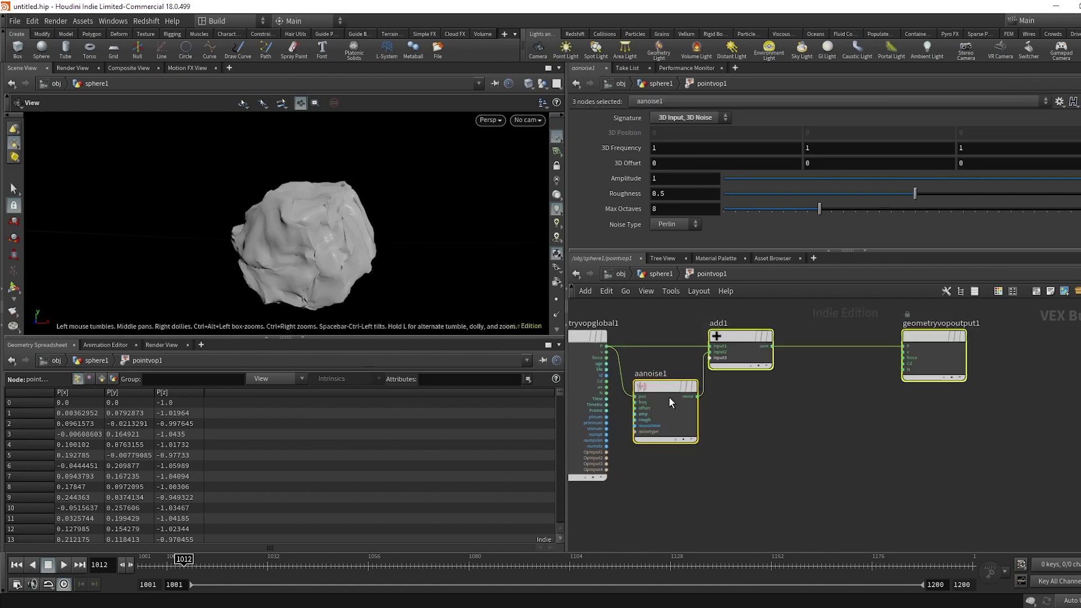
{"action": "left_click_drag", "start_coordinate": [654, 388], "coordinate": [680, 388]}
{"action": "left_click", "coordinate": [653, 363]}
{"action": "scroll", "coordinate": [609, 350], "scroll_direction": "up", "scroll_amount": 1}
- Add a Vector to Float node fed by the global P output and place it below the noise node
{"action": "left_click", "coordinate": [608, 345]}
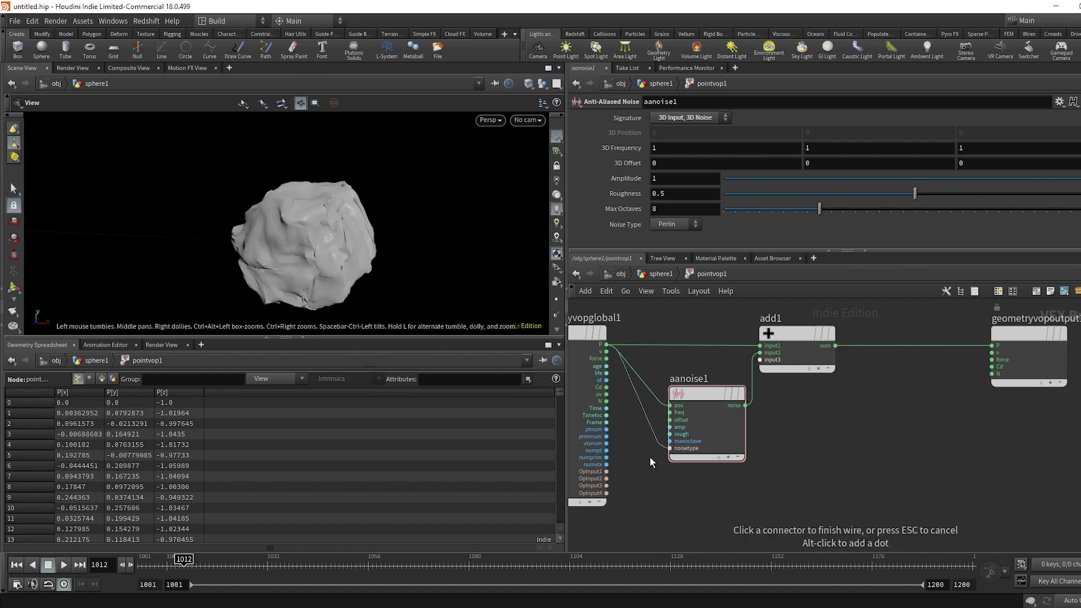
{"action": "key", "text": "Tab"}
{"action": "type", "text": "vec"}
{"action": "key", "text": "Down"}
{"action": "key", "text": "Return"}
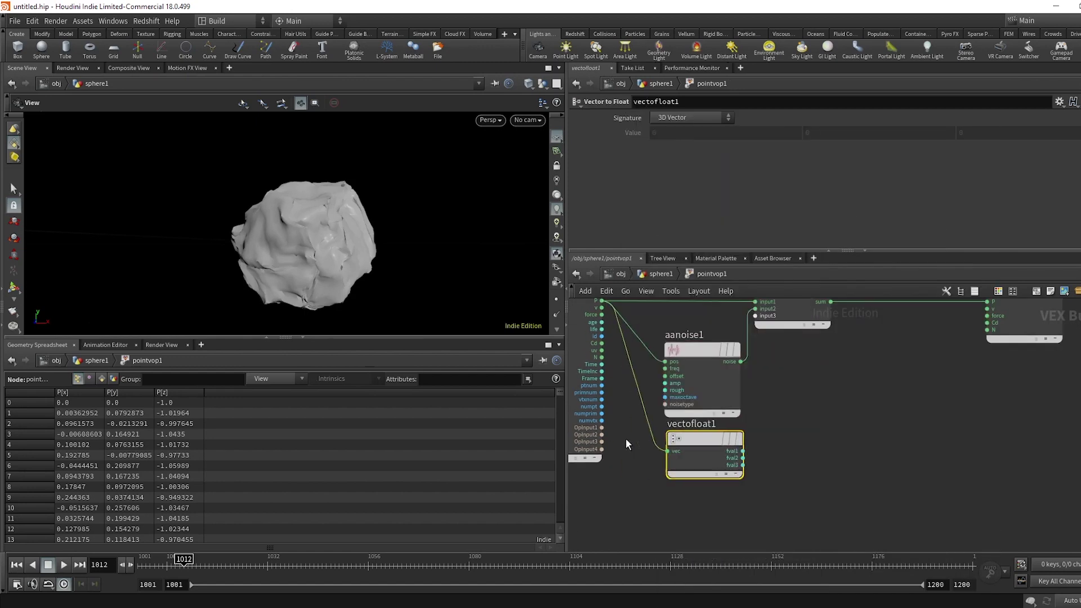
{"action": "left_click_drag", "start_coordinate": [672, 434], "coordinate": [636, 445]}
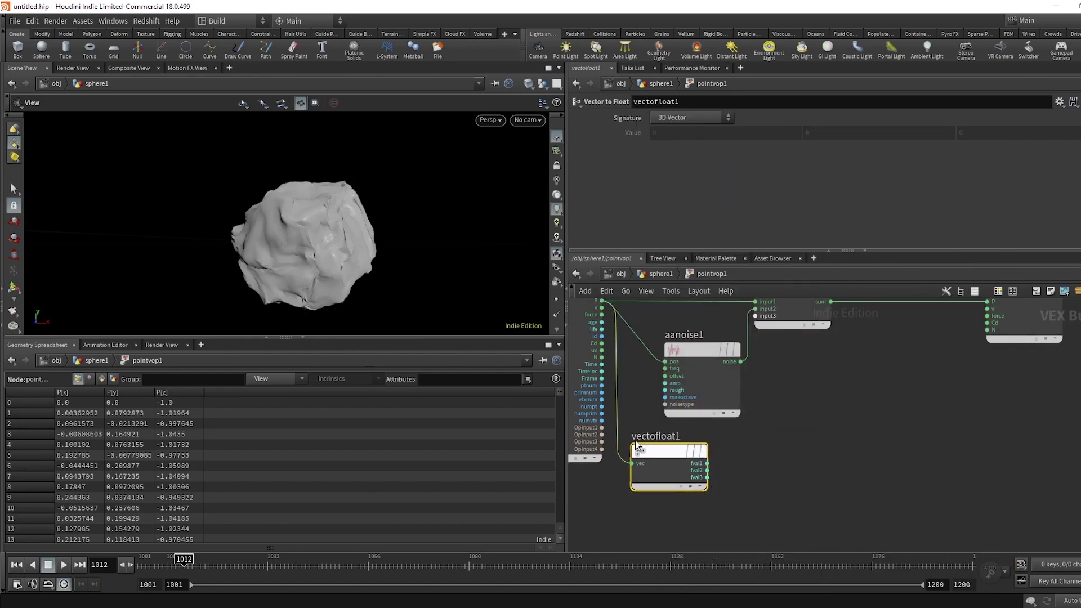
- Add a Fit Range node fed by the fval2 output and set its Source Min to -1
{"action": "left_click", "coordinate": [708, 472]}
{"action": "key", "text": "Tab"}
{"action": "type", "text": "f"}
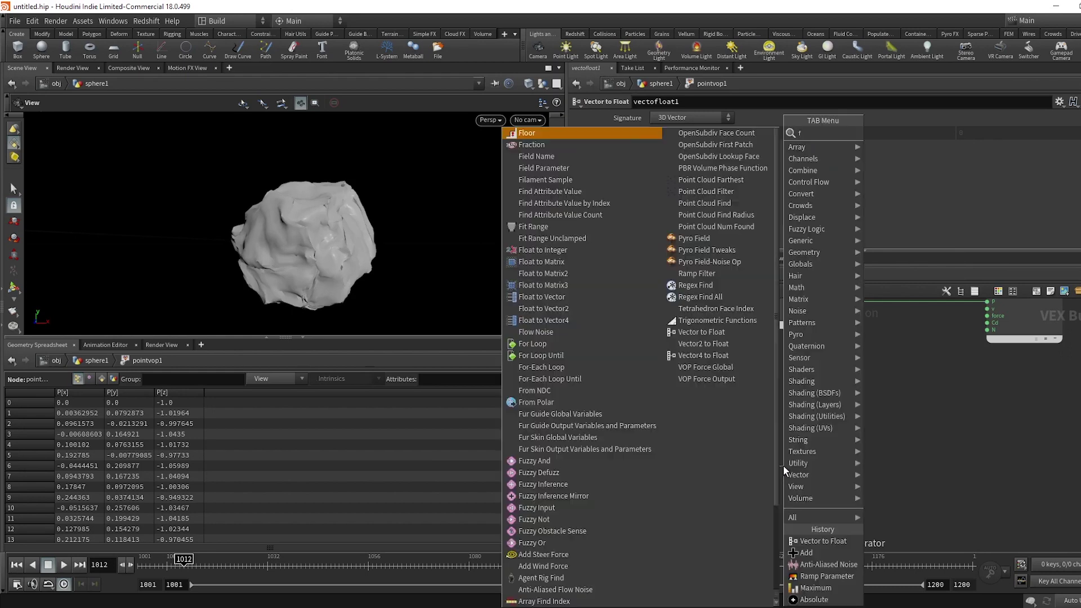
{"action": "type", "text": "it r"}
{"action": "key", "text": "Return"}
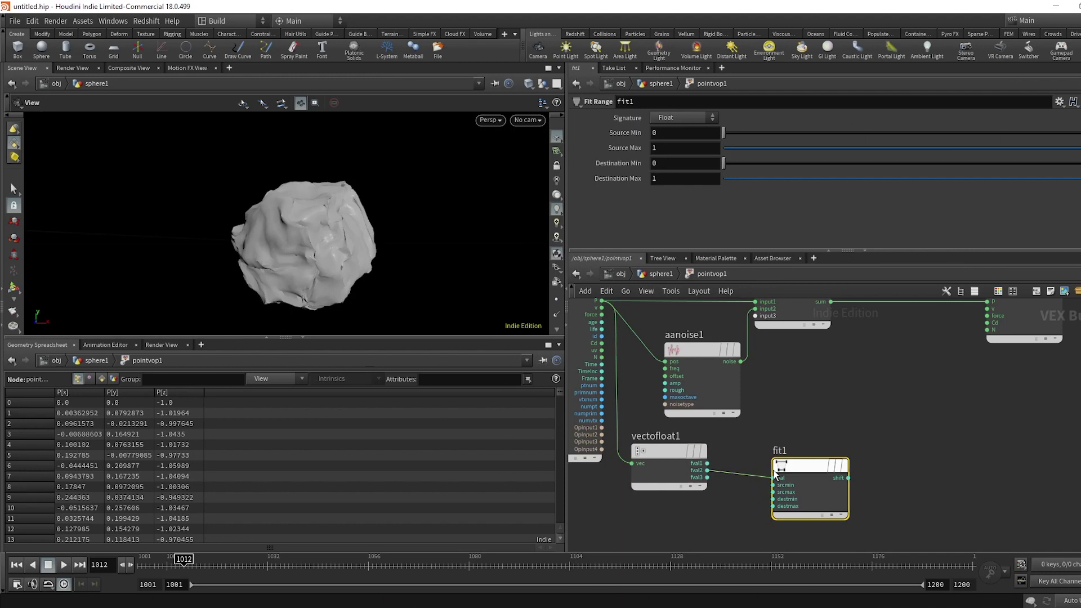
{"action": "left_click_drag", "start_coordinate": [786, 471], "coordinate": [769, 462]}
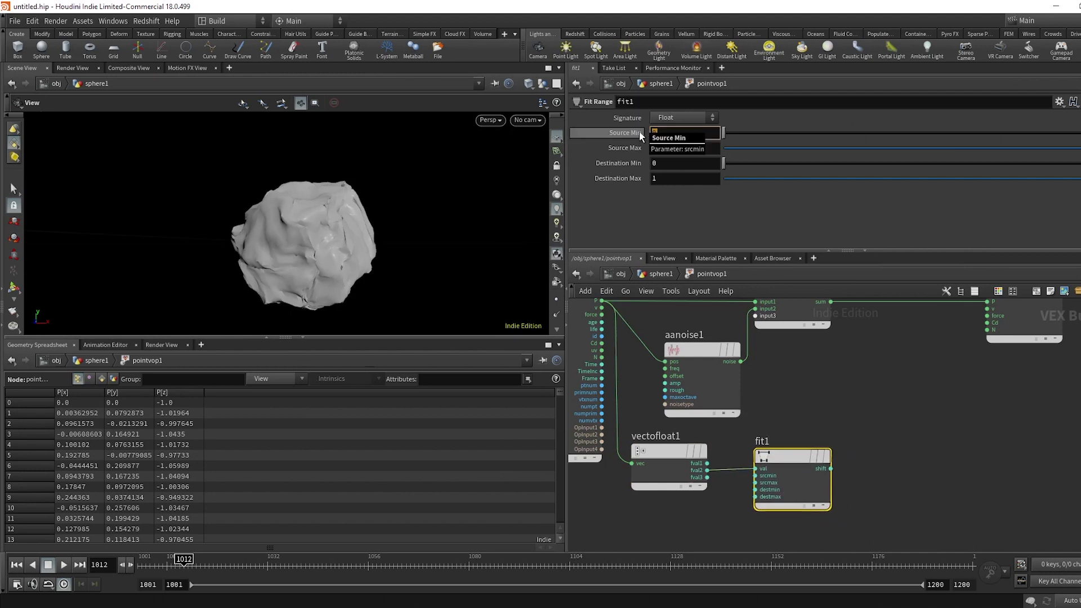
{"action": "type", "text": "-1"}
{"action": "key", "text": "Return"}
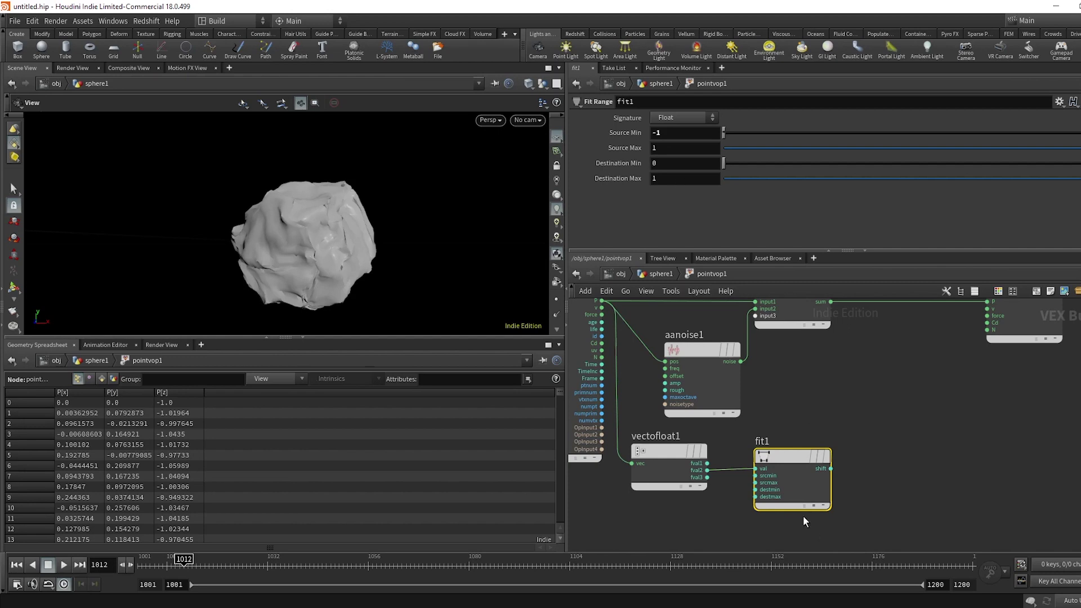
- Insert a Multiply node between the noise and Add nodes, and feed its second input from the Fit Range shift output
{"action": "key", "text": "Tab"}
{"action": "type", "text": "mul"}
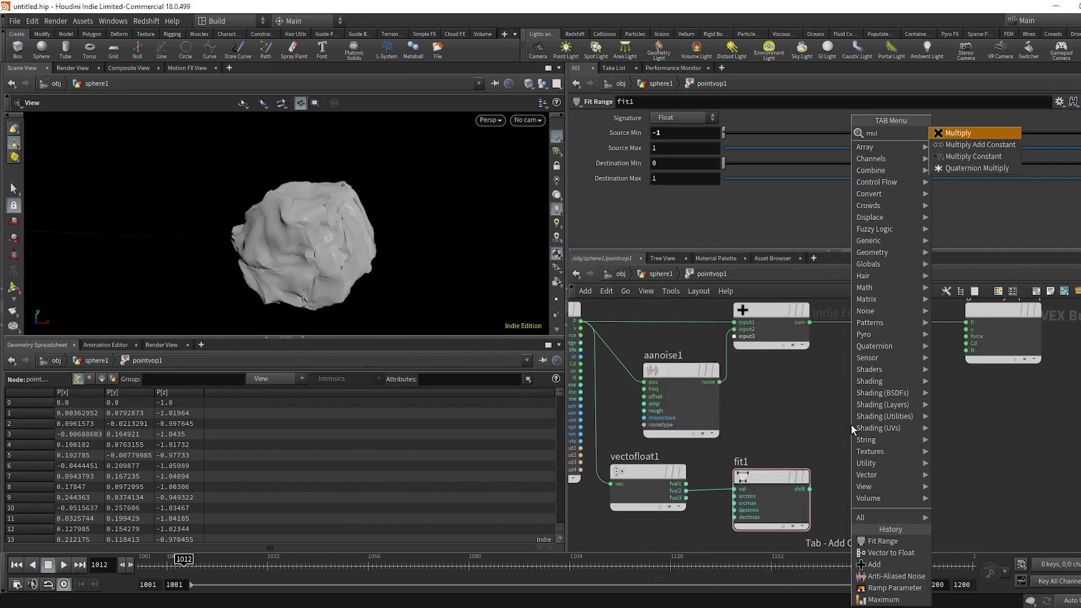
{"action": "key", "text": "Return"}
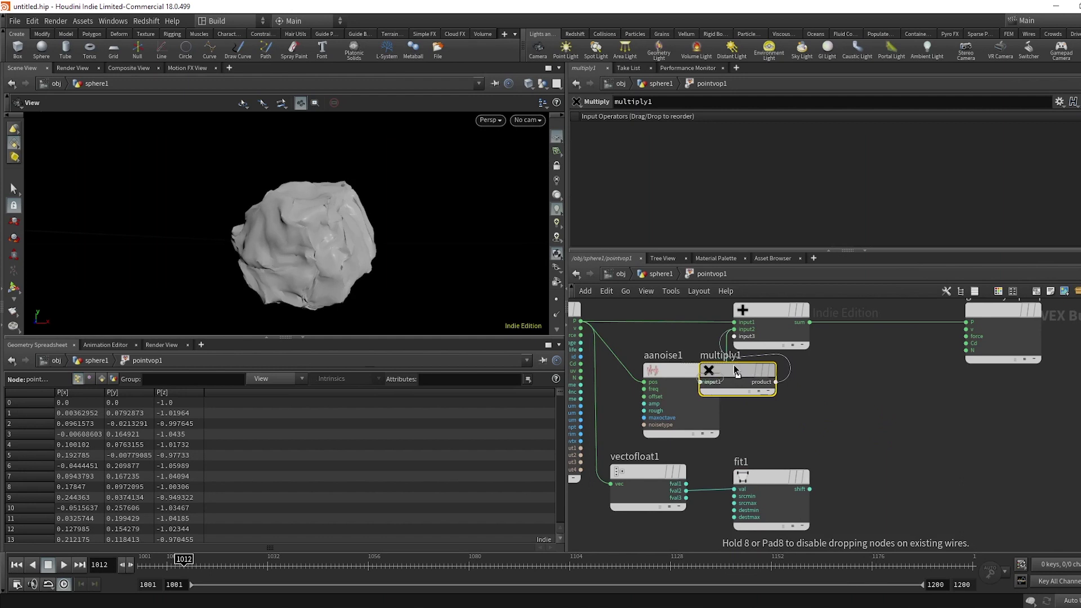
{"action": "left_click", "coordinate": [735, 369]}
{"action": "left_click", "coordinate": [787, 389]}
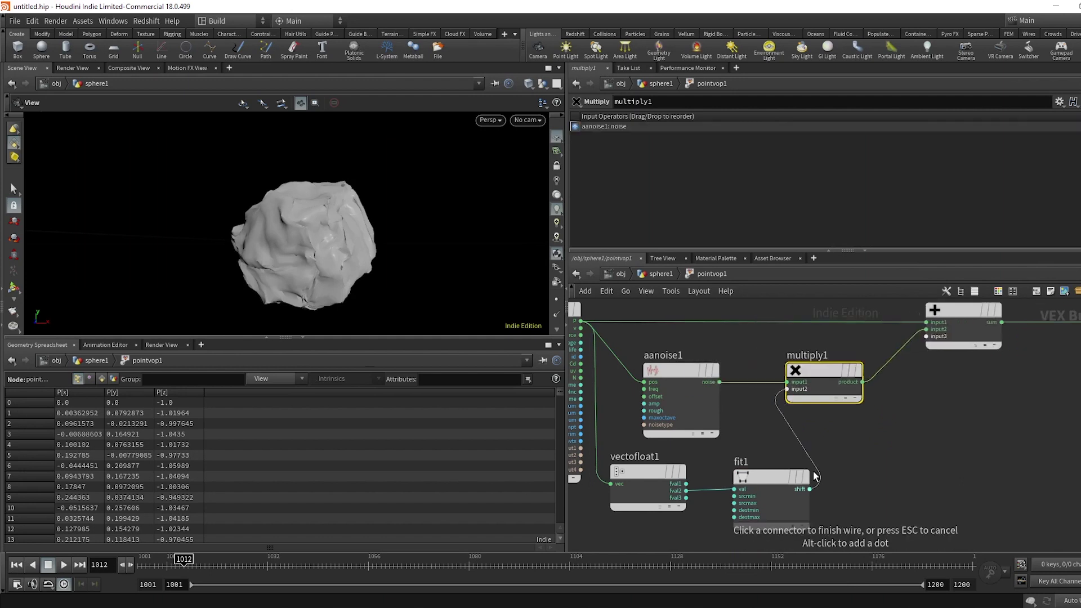
{"action": "left_click", "coordinate": [814, 479]}
{"action": "left_click_drag", "start_coordinate": [299, 240], "coordinate": [328, 255]}
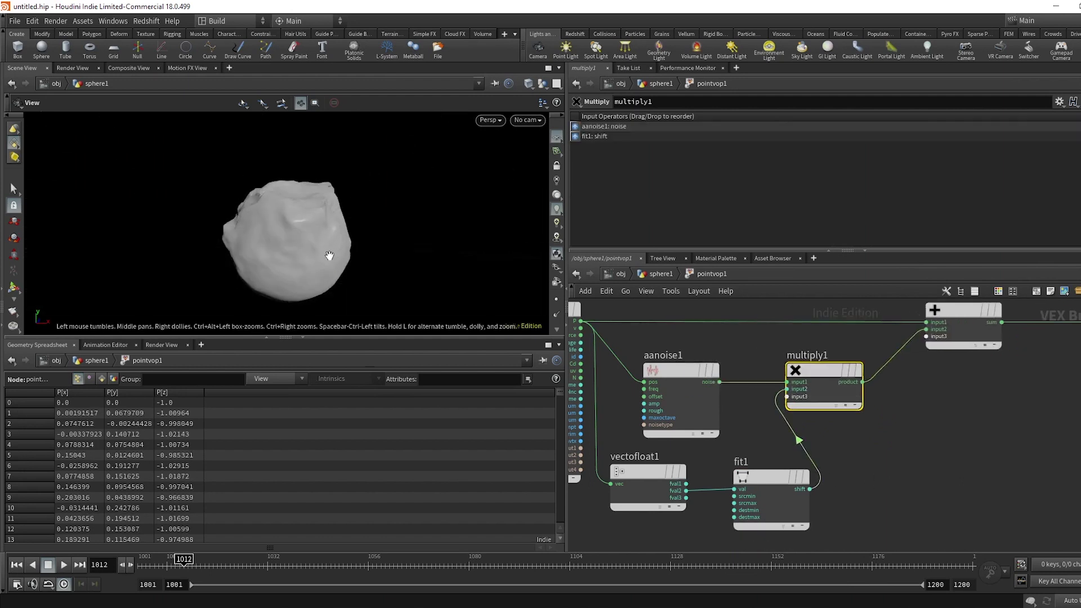
{"action": "left_click_drag", "start_coordinate": [504, 161], "coordinate": [259, 246]}
- Move the Multiply, Add and output nodes farther from the noise node to space out the network
{"action": "scroll", "coordinate": [909, 424], "scroll_direction": "down", "scroll_amount": 3}
{"action": "middle_click_drag", "start_coordinate": [897, 425], "coordinate": [821, 430]}
{"action": "left_click_drag", "start_coordinate": [1066, 438], "coordinate": [782, 326]}
{"action": "left_click_drag", "start_coordinate": [774, 391], "coordinate": [816, 391]}
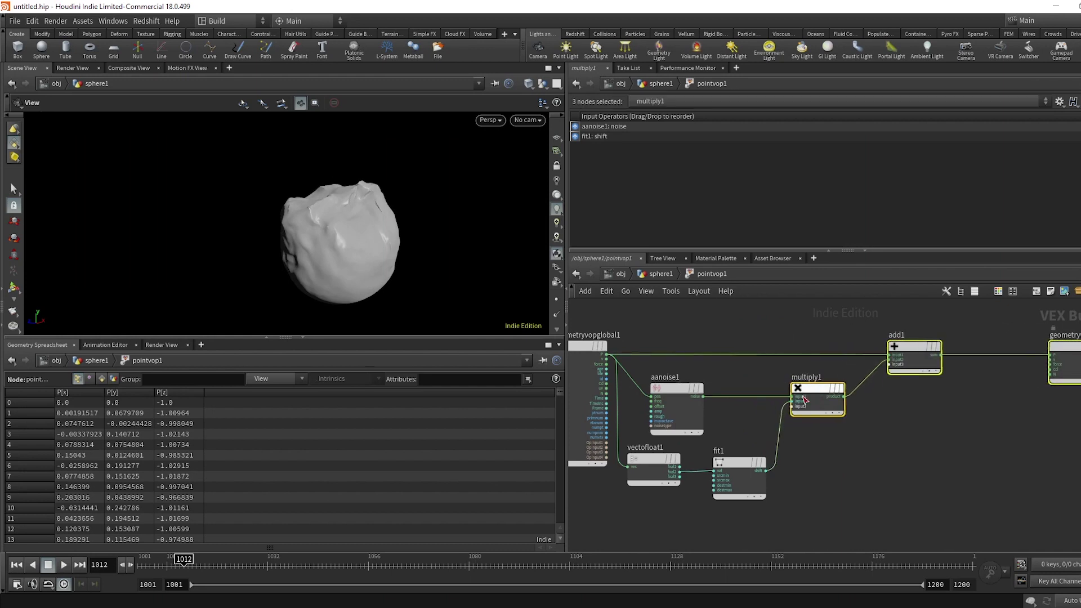
{"action": "left_click_drag", "start_coordinate": [680, 408], "coordinate": [691, 403]}
{"action": "left_click", "coordinate": [724, 422]}
{"action": "scroll", "coordinate": [732, 428], "scroll_direction": "up", "scroll_amount": 5}
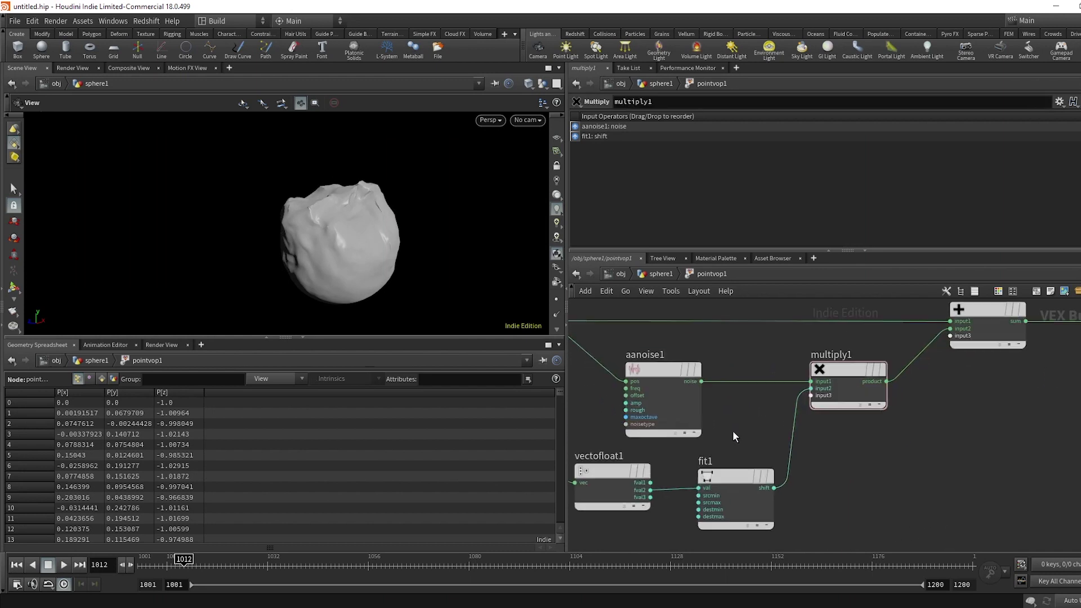
- Promote the noise node's freq, offset, amp and rough inputs to parameters
{"action": "left_click", "coordinate": [769, 370]}
{"action": "scroll", "coordinate": [768, 370], "scroll_direction": "up", "scroll_amount": 3}
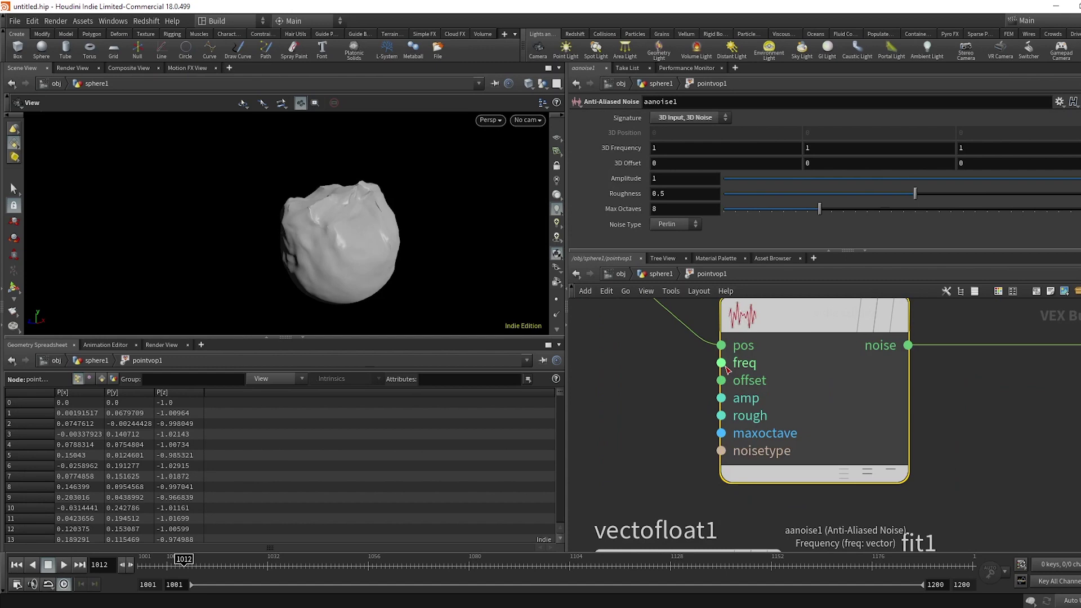
{"action": "scroll", "coordinate": [771, 371], "scroll_direction": "down", "scroll_amount": 4}
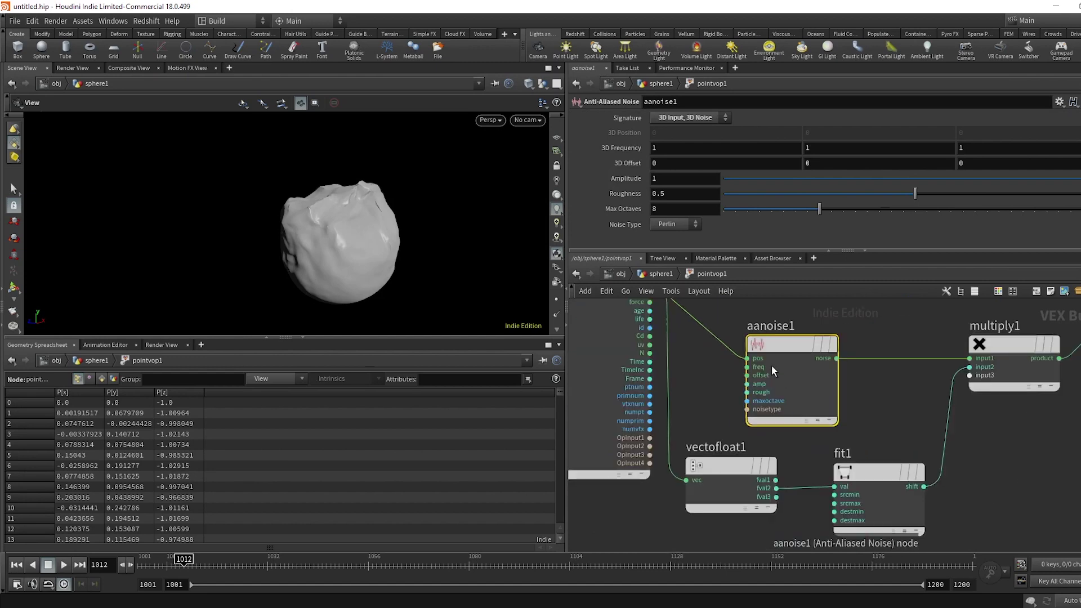
{"action": "scroll", "coordinate": [767, 363], "scroll_direction": "up", "scroll_amount": 4}
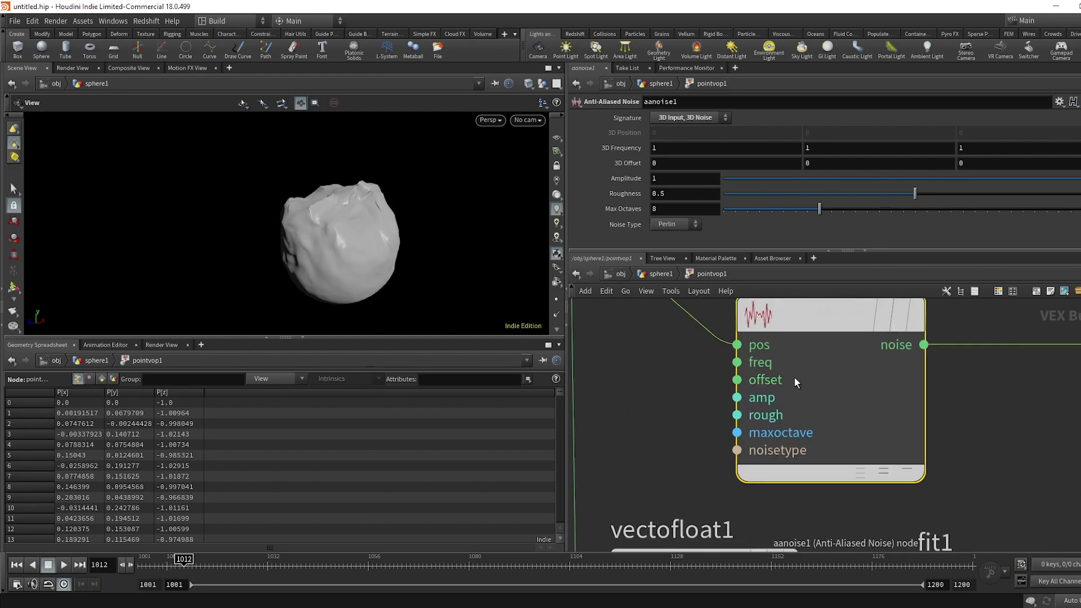
{"action": "right_click", "coordinate": [739, 364]}
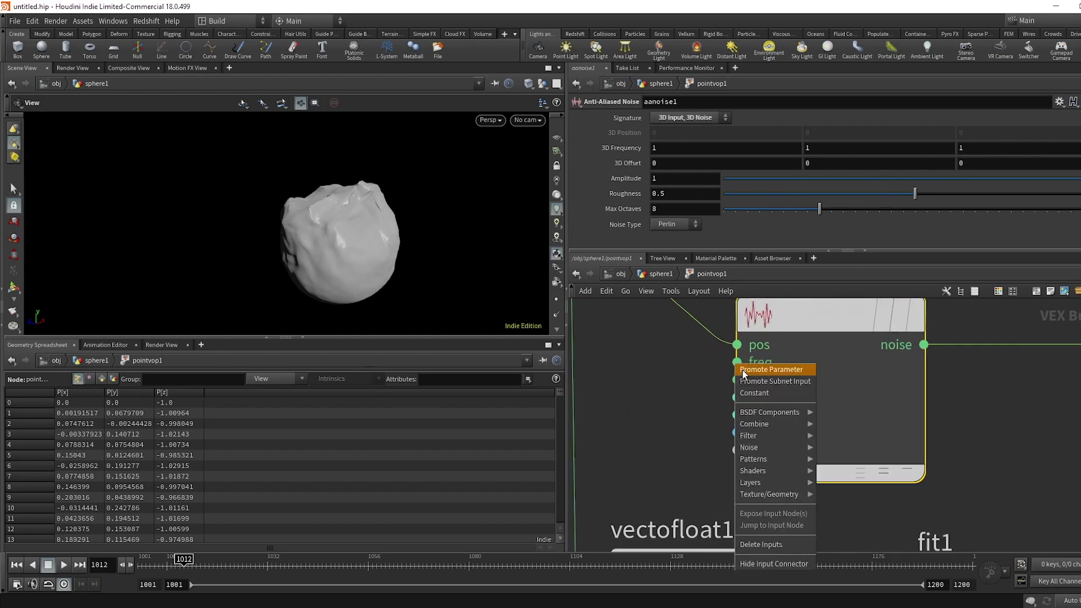
{"action": "left_click", "coordinate": [743, 370]}
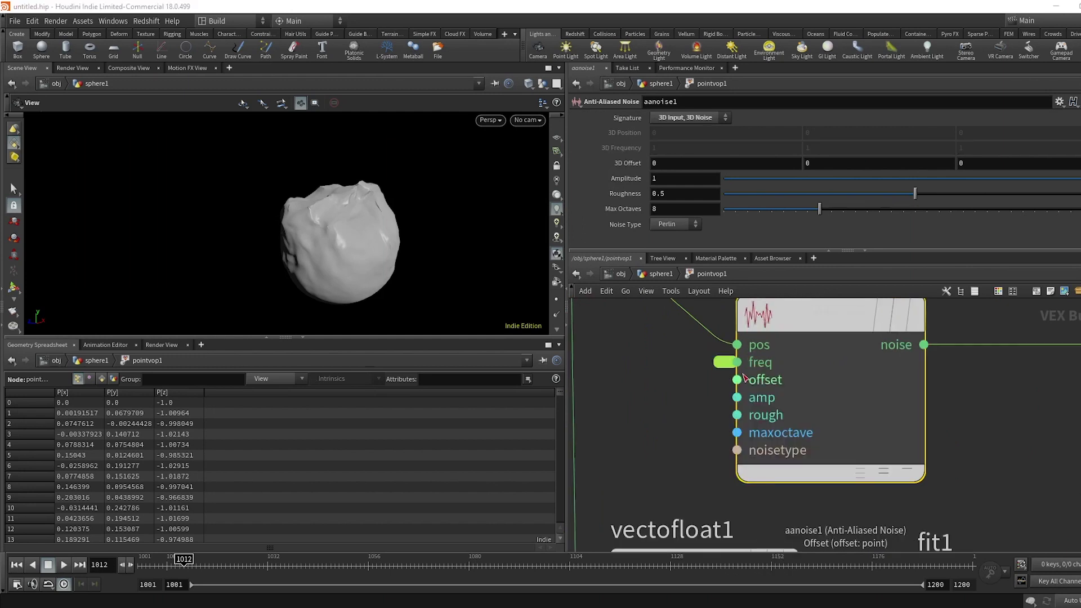
{"action": "right_click", "coordinate": [739, 380]}
{"action": "left_click", "coordinate": [749, 389]}
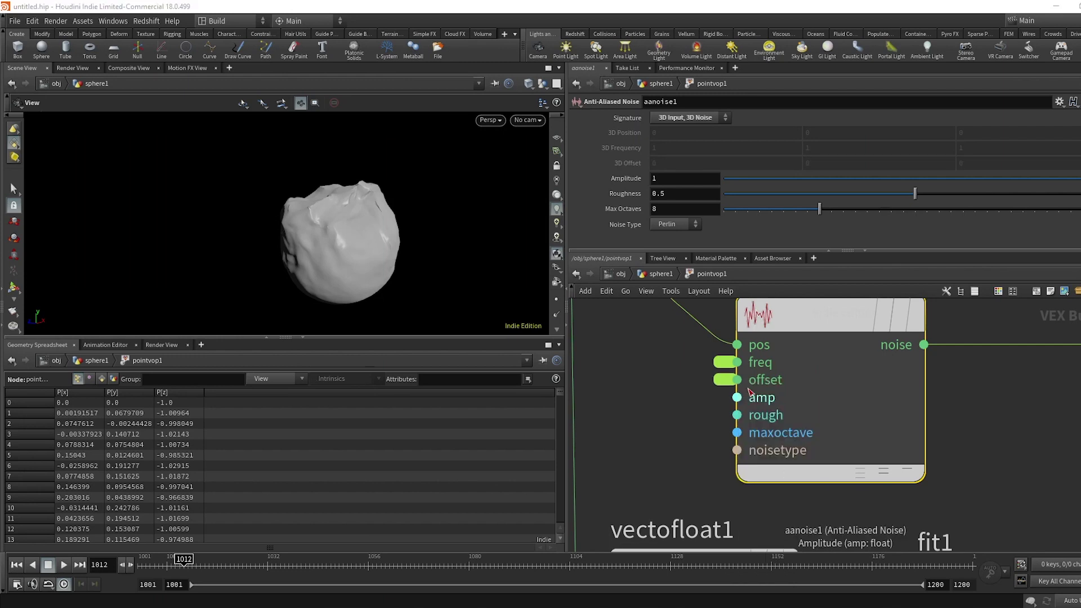
{"action": "right_click", "coordinate": [738, 401]}
{"action": "left_click", "coordinate": [750, 405]}
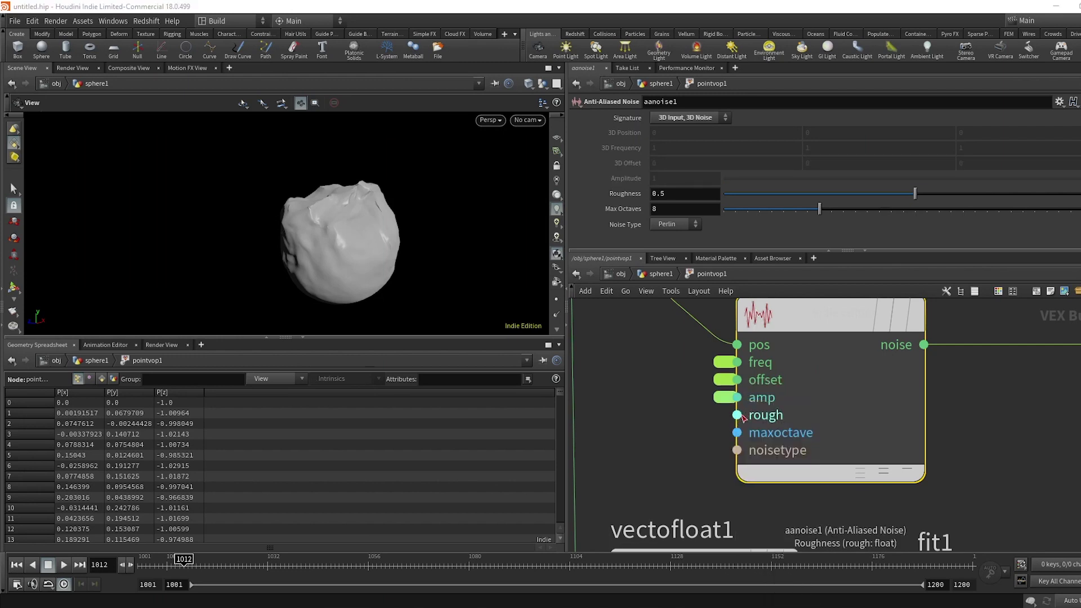
{"action": "right_click", "coordinate": [740, 417]}
{"action": "left_click", "coordinate": [751, 405]}
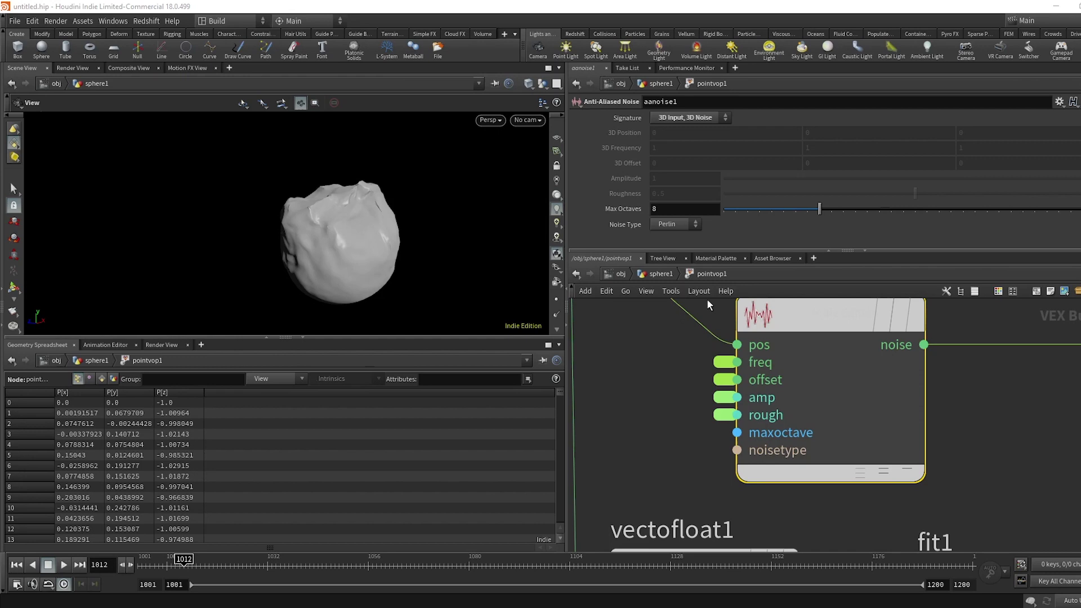
- Return to the sphere1 network and set the pointvop1 Frequency to 1.4, 0.9, 1.4
{"action": "left_click", "coordinate": [673, 275]}
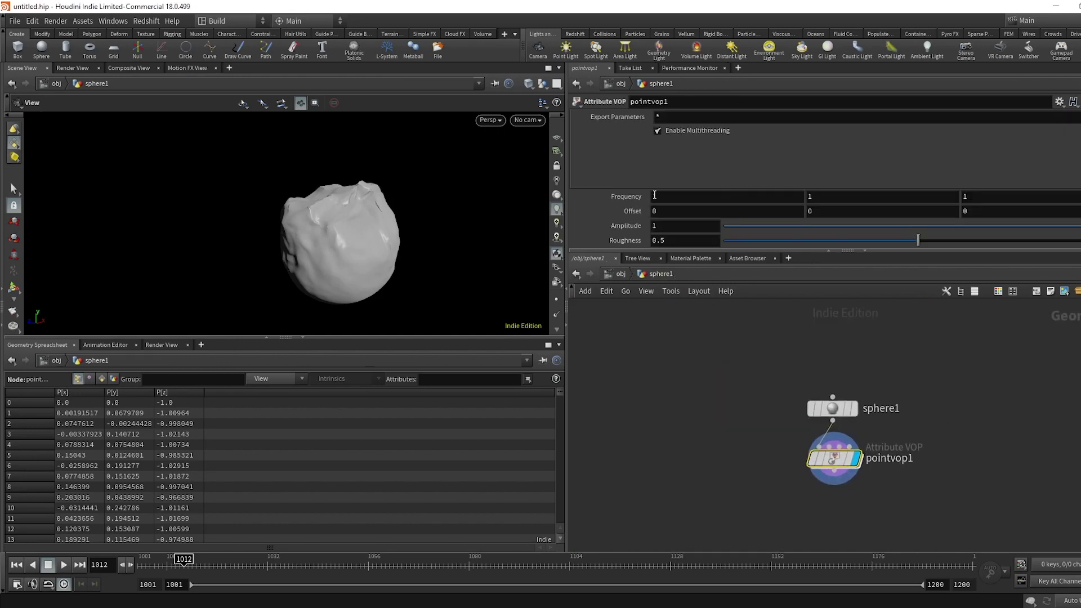
{"action": "middle_click_drag", "start_coordinate": [654, 194], "coordinate": [658, 198]}
{"action": "middle_click_drag", "start_coordinate": [880, 198], "coordinate": [831, 196]}
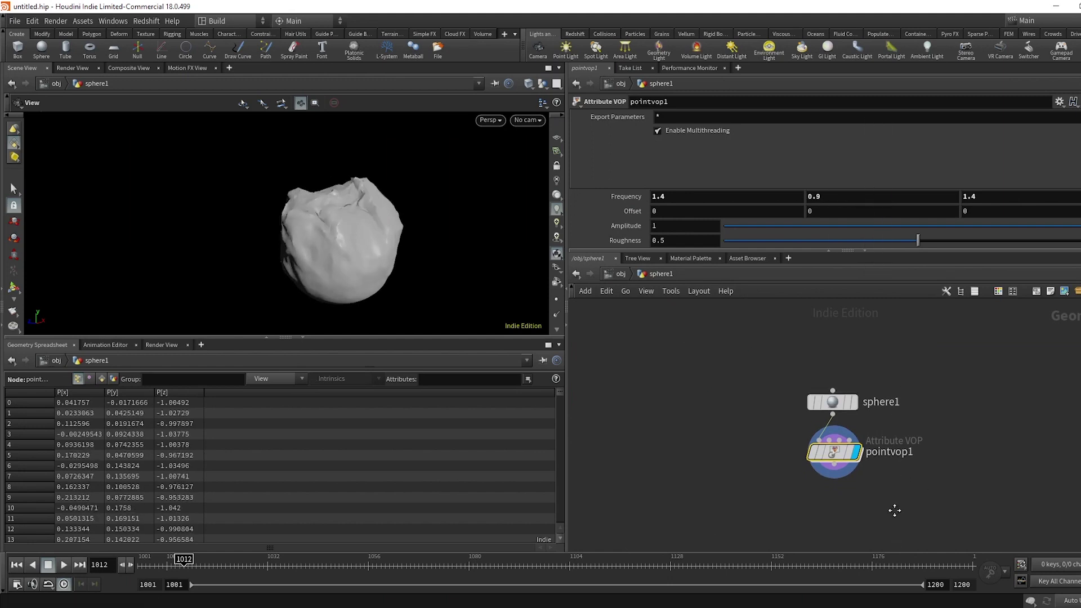
{"action": "scroll", "coordinate": [894, 510], "scroll_direction": "up", "scroll_amount": 3}
{"action": "mouse_move", "coordinate": [717, 412]}
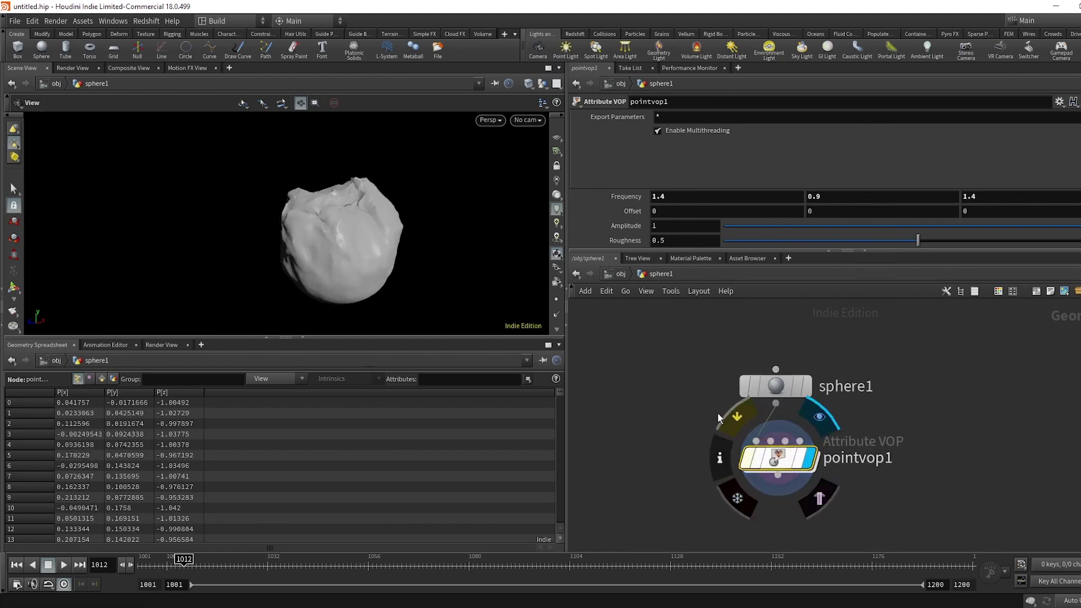
{"action": "left_click_drag", "start_coordinate": [394, 265], "coordinate": [447, 264]}
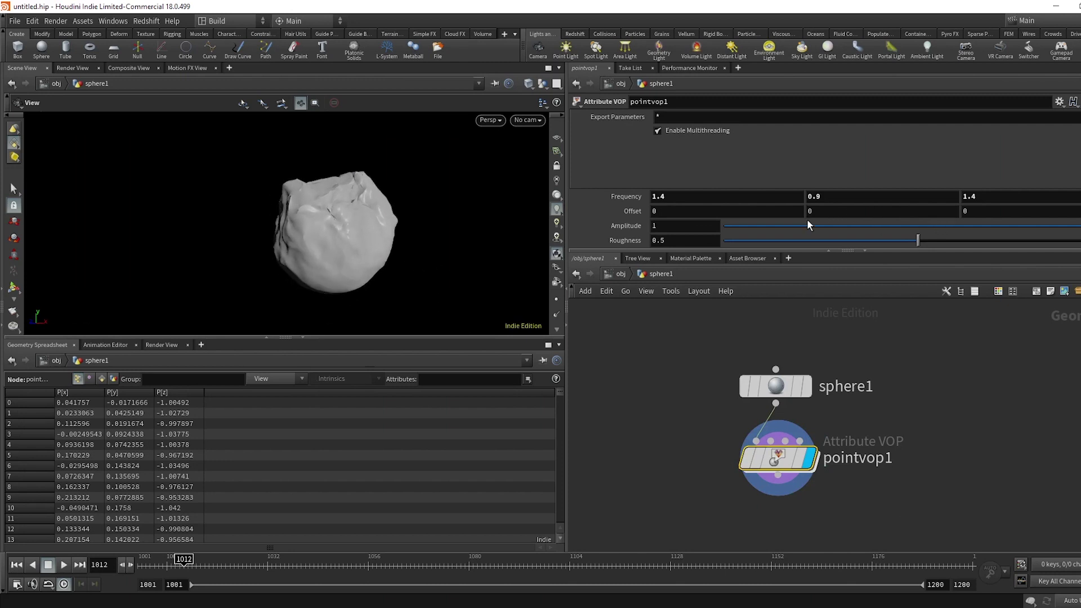
{"action": "middle_click_drag", "start_coordinate": [610, 374], "coordinate": [632, 364]}
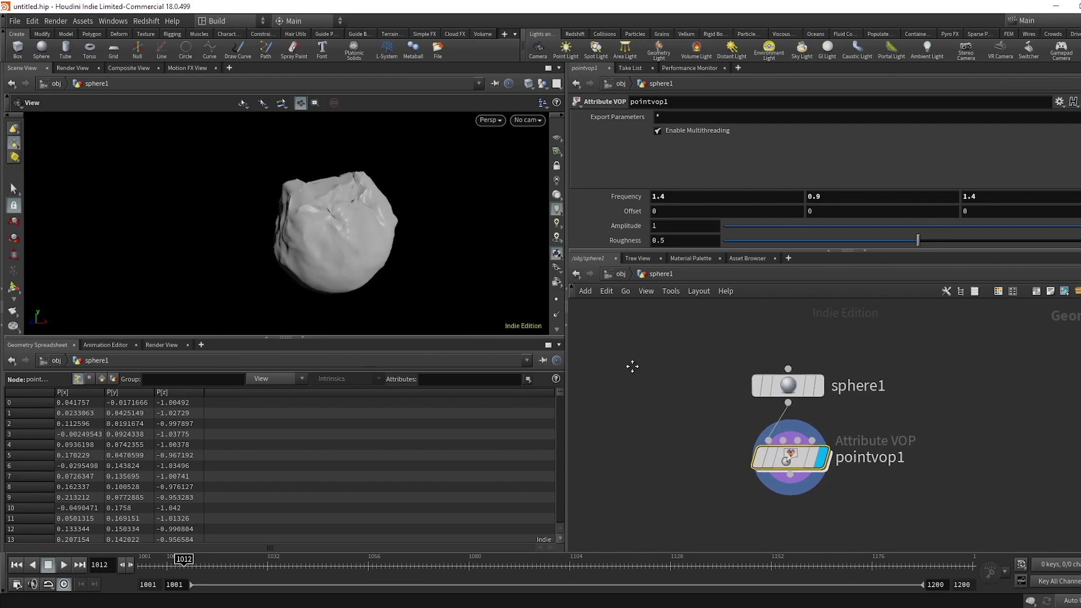
- Set the Y Offset of pointvop1 to the expression $F and briefly play the animation
{"action": "mouse_move", "coordinate": [840, 212]}
{"action": "middle_mouse_down"}
{"action": "mouse_move", "coordinate": [880, 212]}
{"action": "mouse_move", "coordinate": [825, 211]}
{"action": "mouse_move", "coordinate": [842, 212]}
{"action": "middle_mouse_up"}
{"action": "key", "text": "ctrl+z"}
{"action": "left_click", "coordinate": [837, 213]}
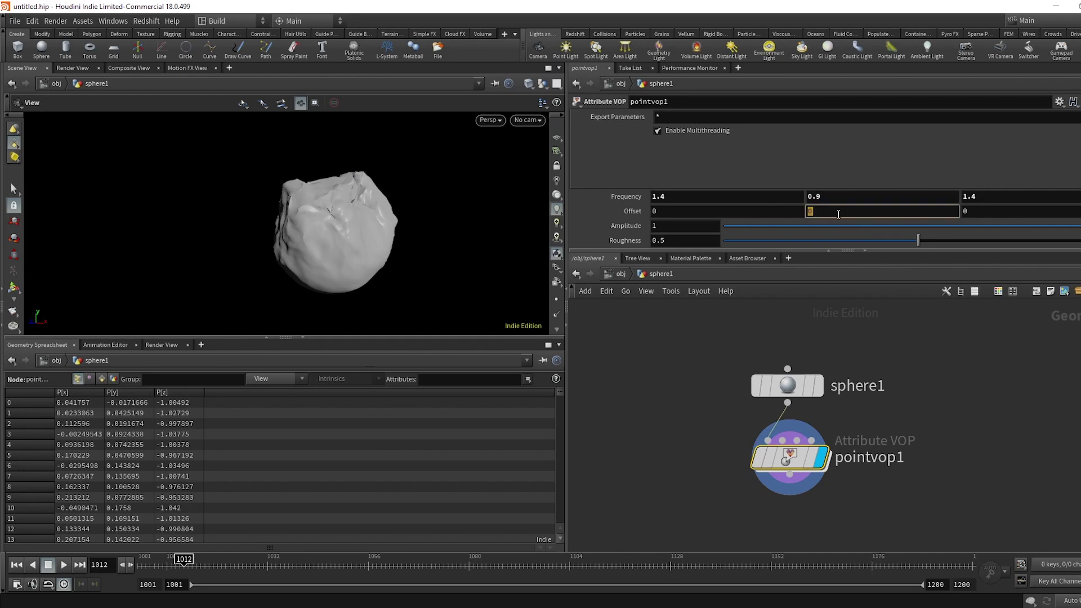
{"action": "type", "text": "$F"}
{"action": "key", "text": "Return"}
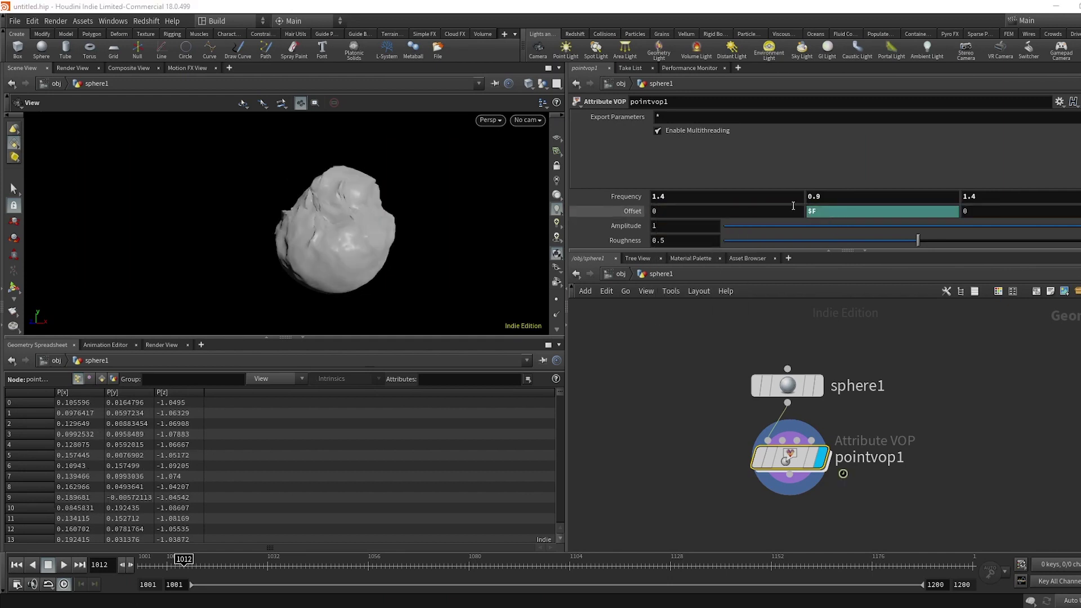
{"action": "left_click", "coordinate": [66, 565]}
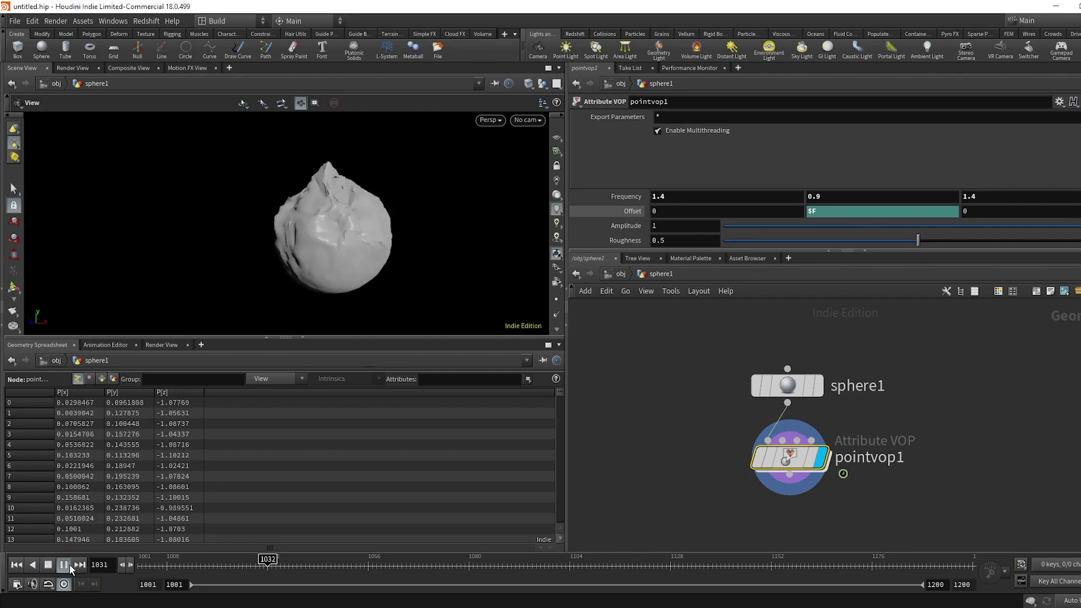
{"action": "left_click", "coordinate": [69, 564]}
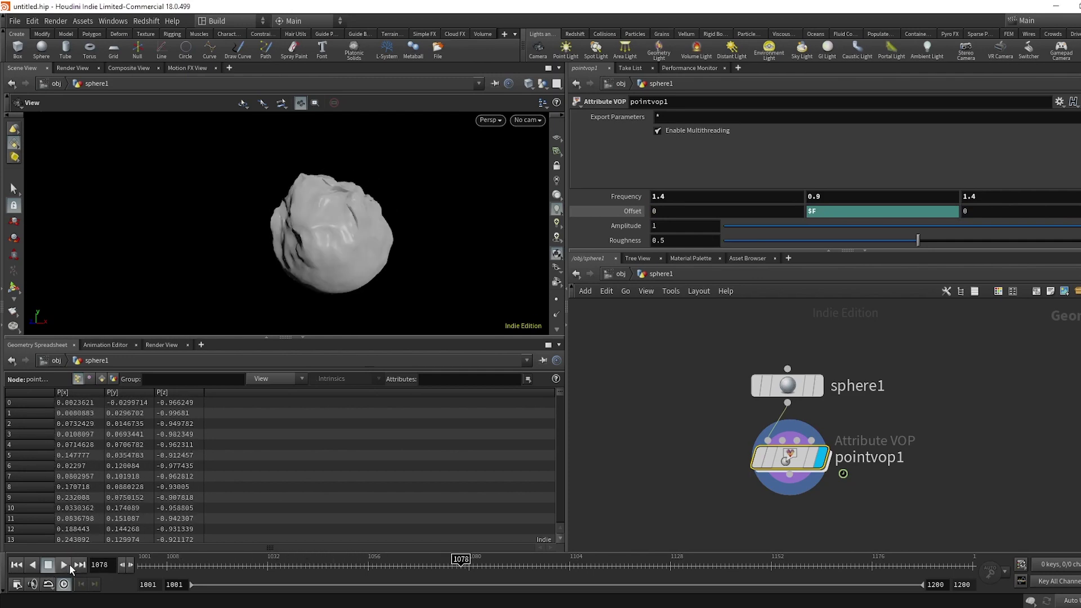
- Slow the Y Offset expression down to $F*.1 and start playback
{"action": "left_click", "coordinate": [823, 209]}
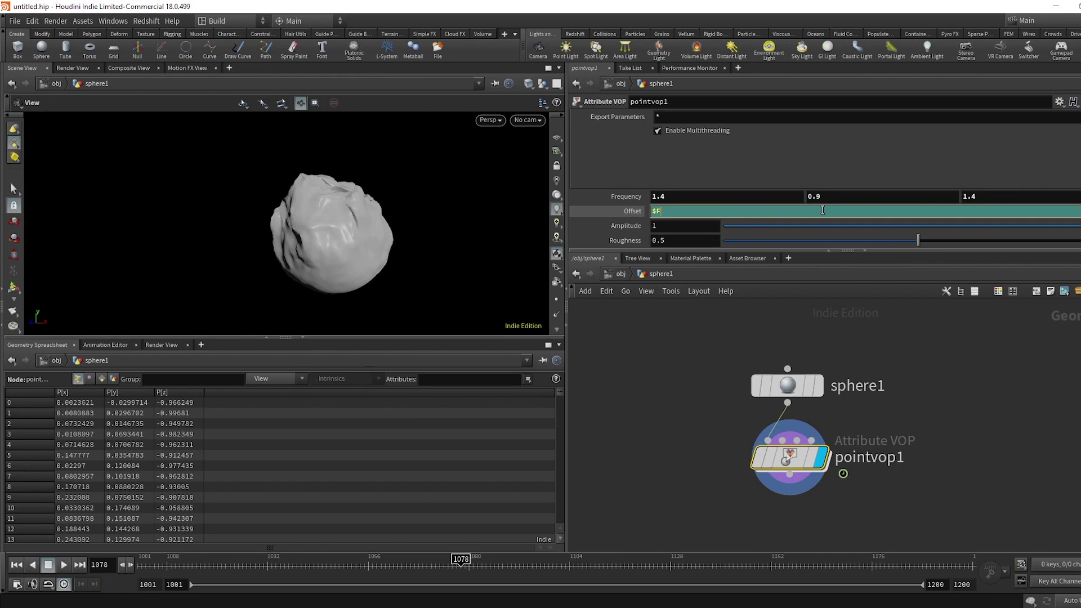
{"action": "type", "text": "*.1"}
{"action": "key", "text": "Return"}
{"action": "left_click", "coordinate": [62, 565]}
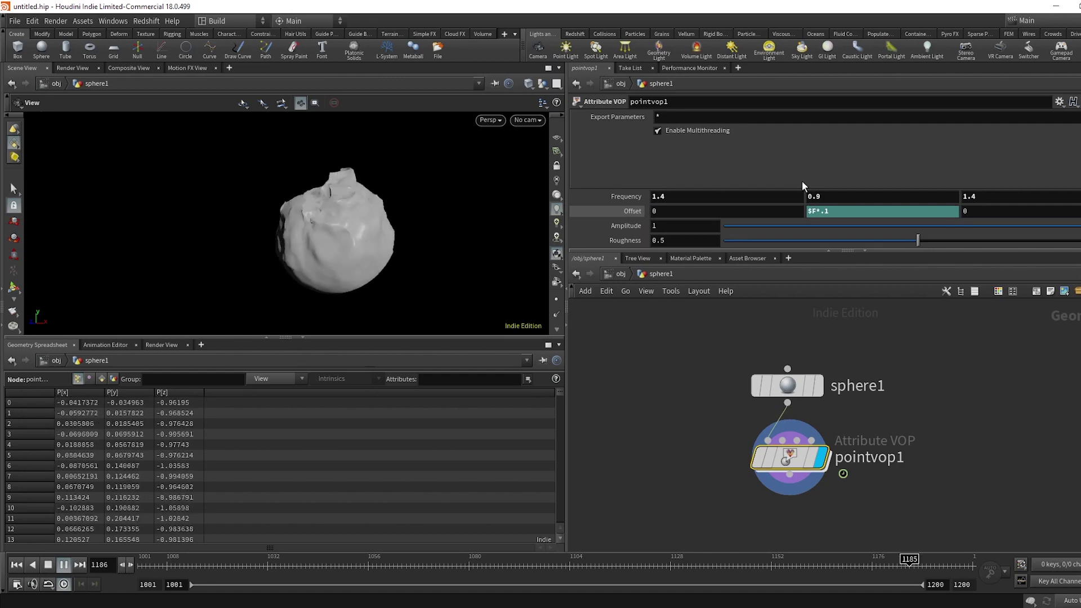
- Set the Frequency to 1.5, 0.5, 1.8 and the Roughness to 0.348 while the animation plays
{"action": "middle_click_drag", "start_coordinate": [826, 196], "coordinate": [806, 195]}
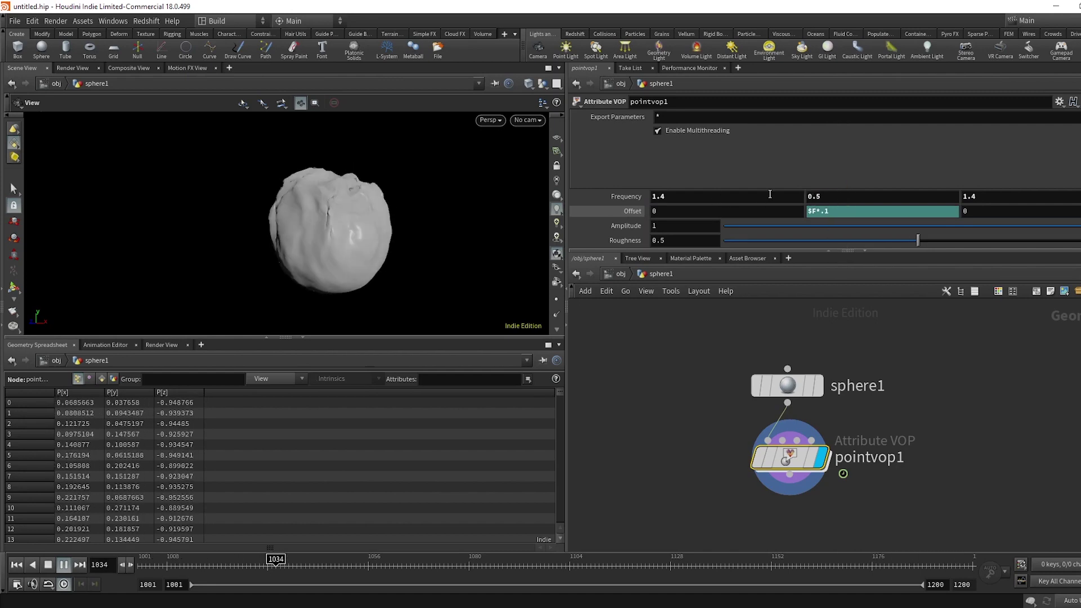
{"action": "middle_click_drag", "start_coordinate": [734, 199], "coordinate": [747, 199]}
{"action": "middle_click_drag", "start_coordinate": [1007, 195], "coordinate": [1012, 186]}
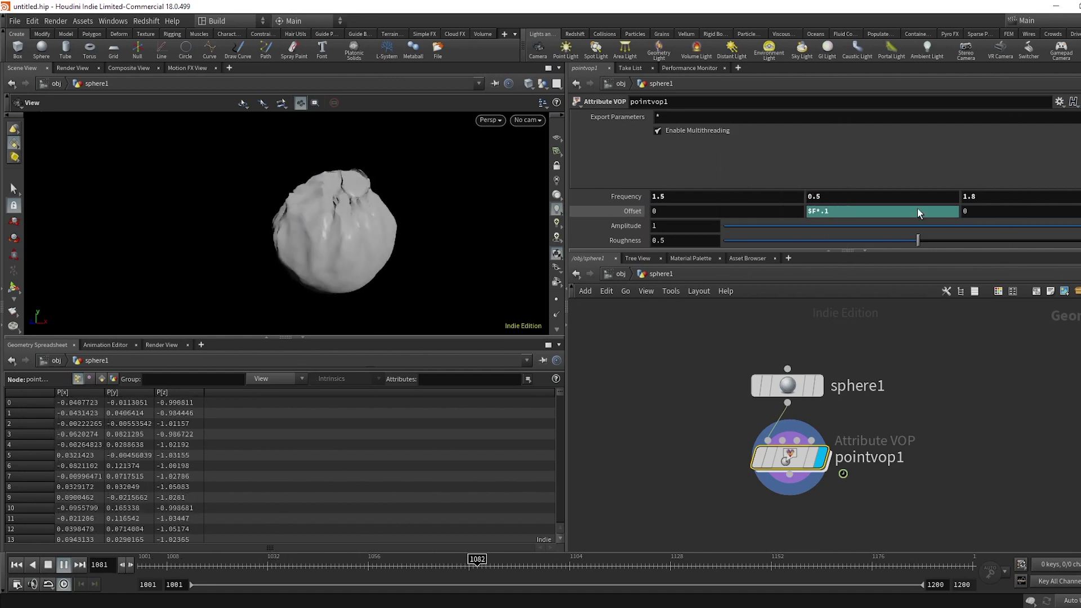
{"action": "left_click_drag", "start_coordinate": [918, 240], "coordinate": [859, 241]}
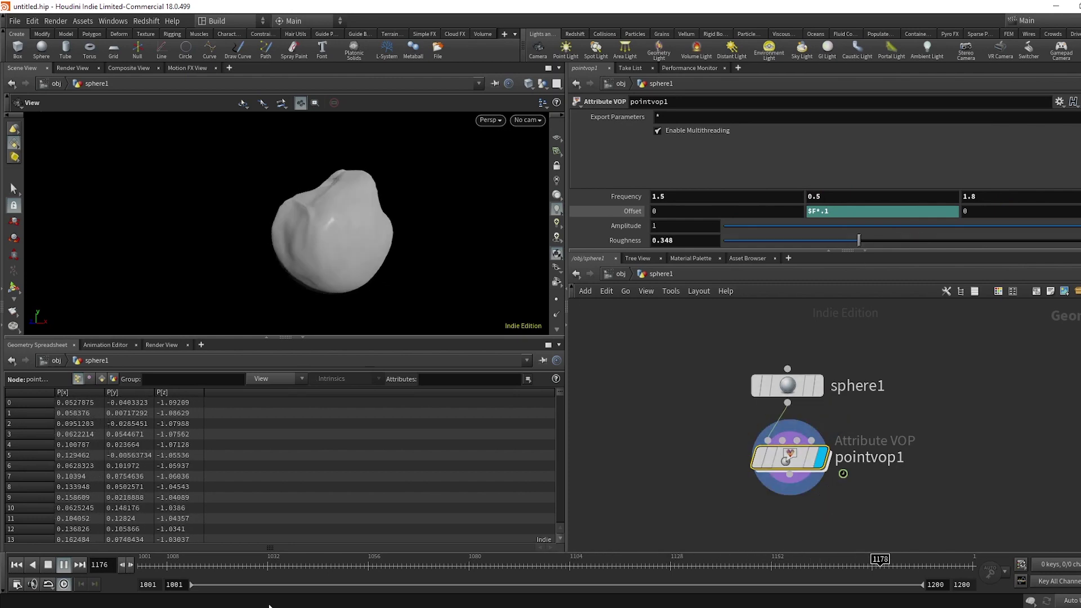
- Go back inside the pointvop1 network and stop the playback
{"action": "double_click", "coordinate": [795, 461]}
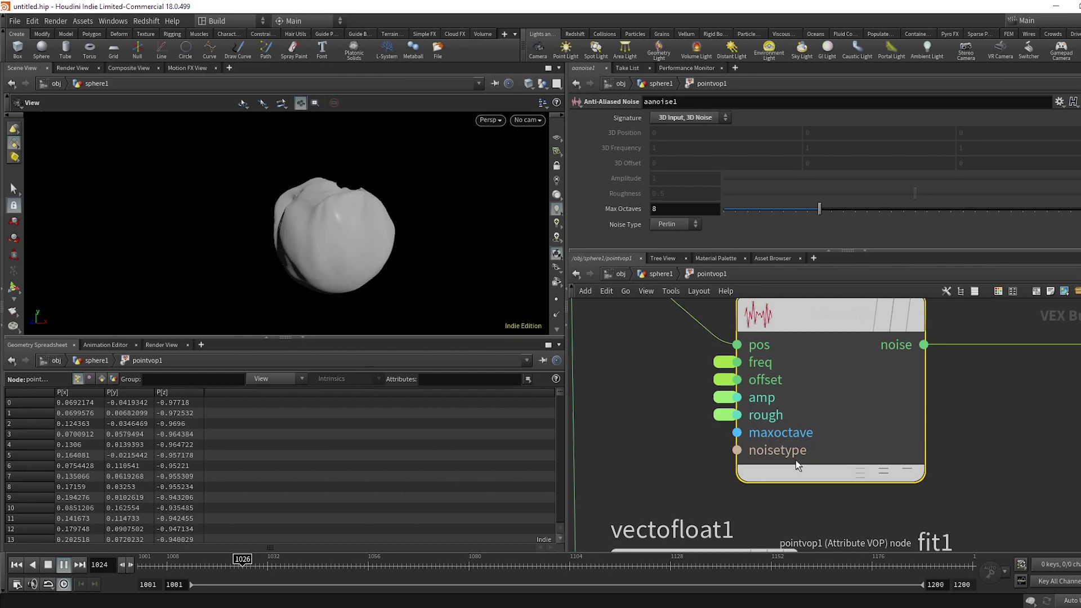
{"action": "middle_click_drag", "start_coordinate": [1000, 440], "coordinate": [651, 401]}
{"action": "scroll", "coordinate": [716, 397], "scroll_direction": "down", "scroll_amount": 3}
{"action": "middle_click_drag", "start_coordinate": [716, 397], "coordinate": [761, 400]}
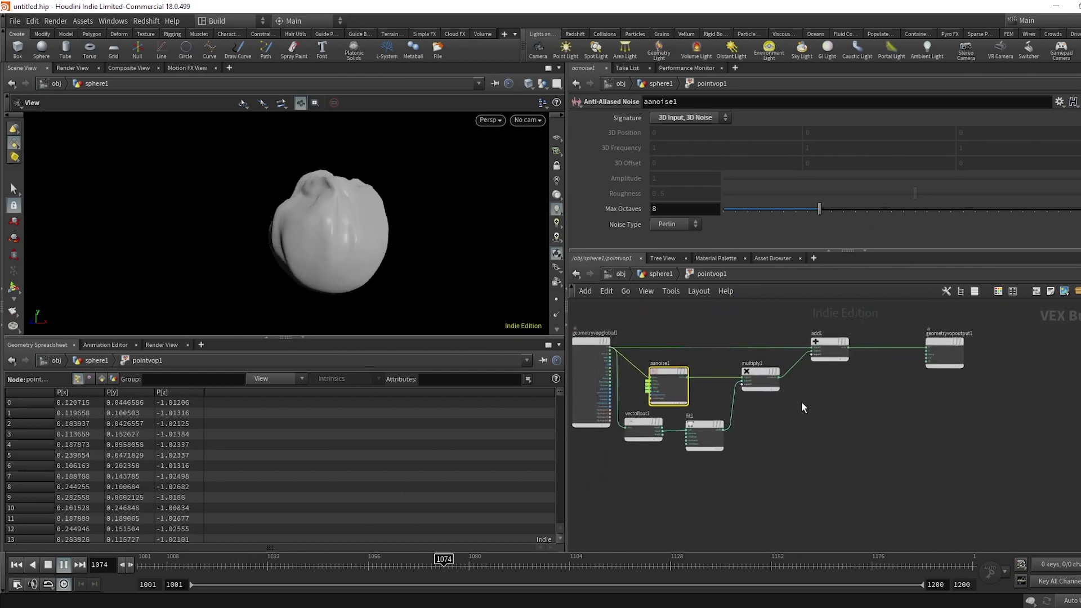
{"action": "middle_click_drag", "start_coordinate": [811, 428], "coordinate": [863, 443]}
{"action": "scroll", "coordinate": [839, 444], "scroll_direction": "up", "scroll_amount": 2}
{"action": "left_click", "coordinate": [62, 566]}
- Add an Absolute node and feed it the product of multiply1, placing it below and beyond the multiply node
{"action": "key", "text": "Tab"}
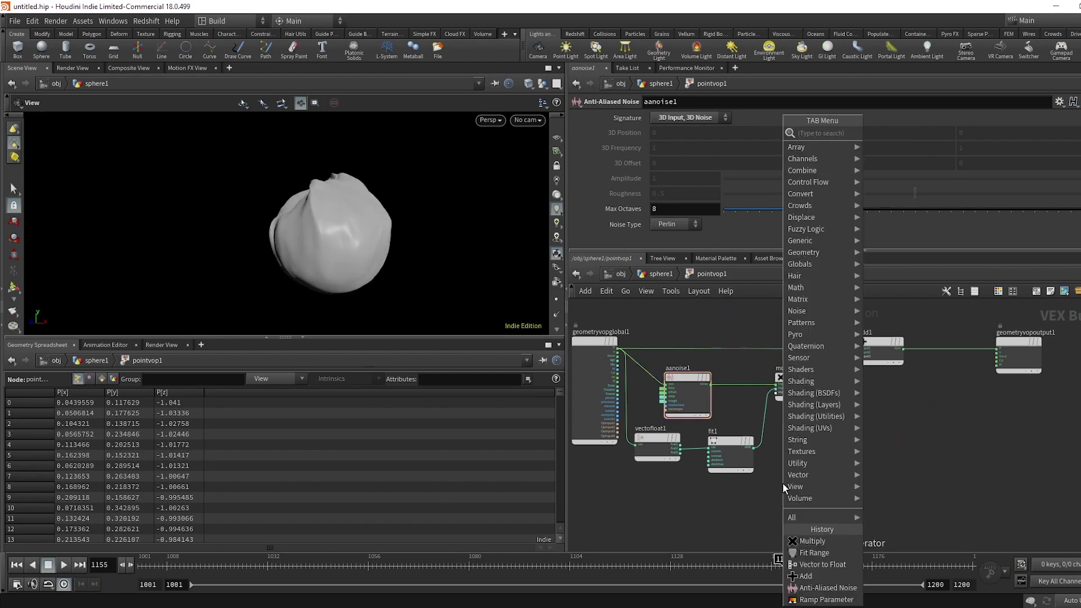
{"action": "type", "text": "abs"}
{"action": "key", "text": "Return"}
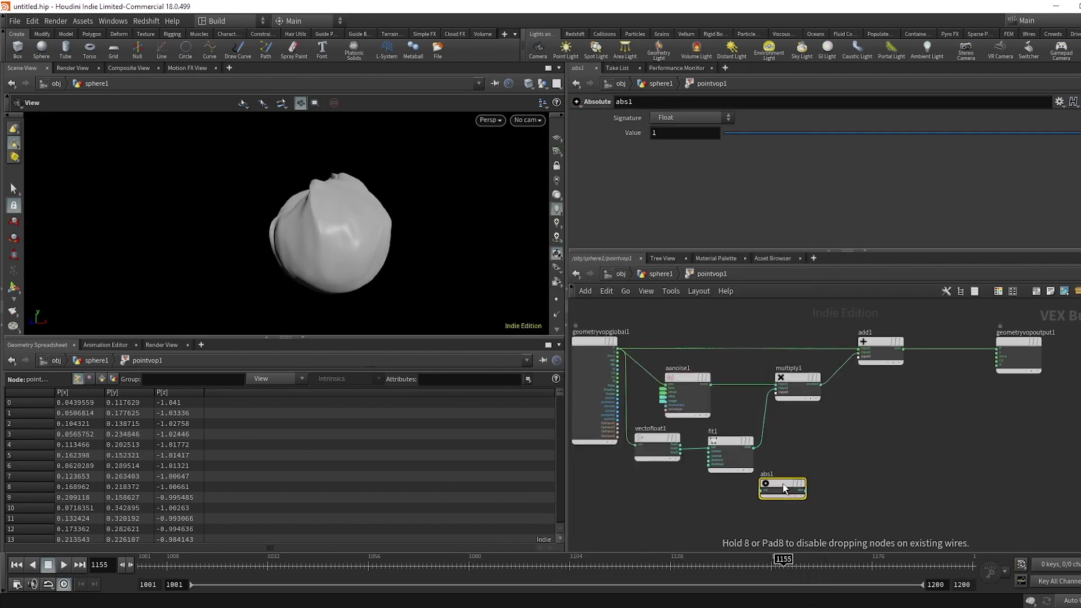
{"action": "left_click", "coordinate": [819, 459]}
{"action": "scroll", "coordinate": [813, 467], "scroll_direction": "up", "scroll_amount": 2}
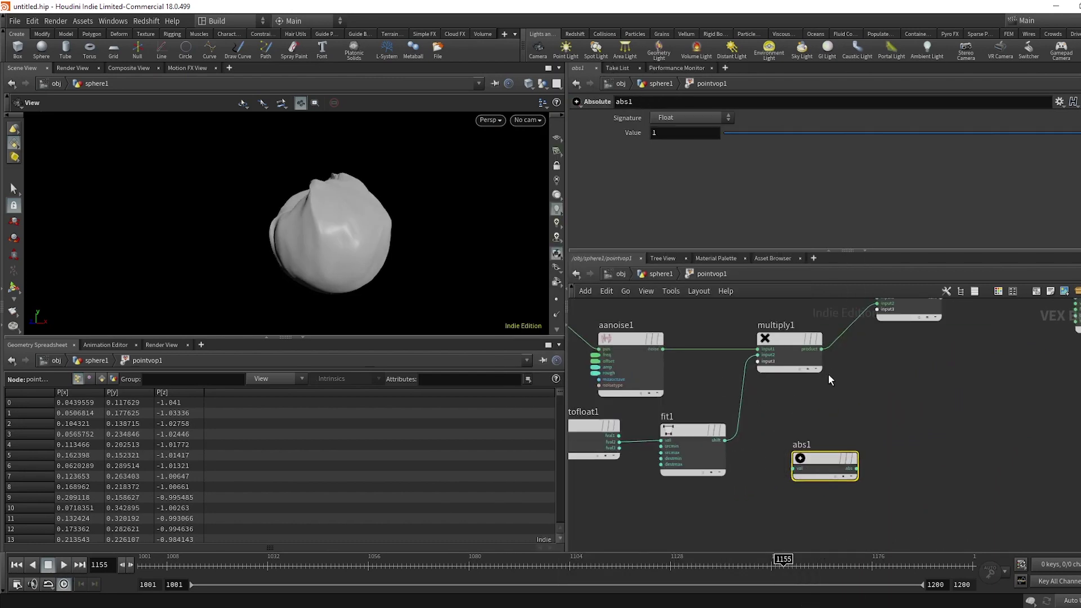
{"action": "left_click", "coordinate": [822, 349]}
{"action": "left_click", "coordinate": [793, 467]}
{"action": "mouse_move", "coordinate": [829, 469]}
{"action": "left_mouse_down"}
{"action": "mouse_move", "coordinate": [844, 450]}
{"action": "mouse_move", "coordinate": [903, 452]}
{"action": "left_mouse_up"}
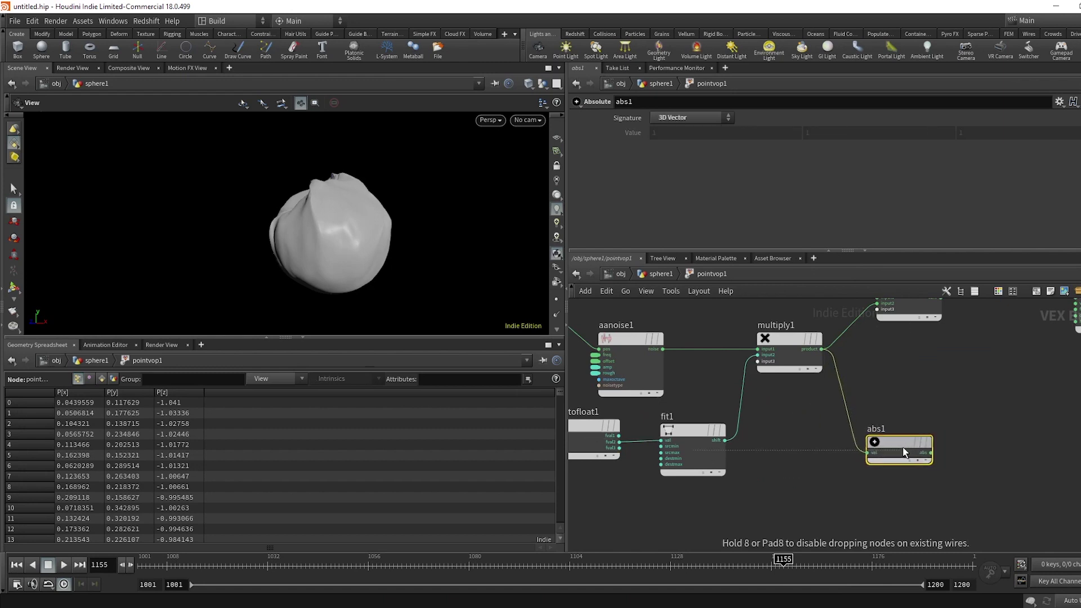
- Add a Vector to Float node fed by the abs1 output and place it next to abs1
{"action": "left_click", "coordinate": [930, 451]}
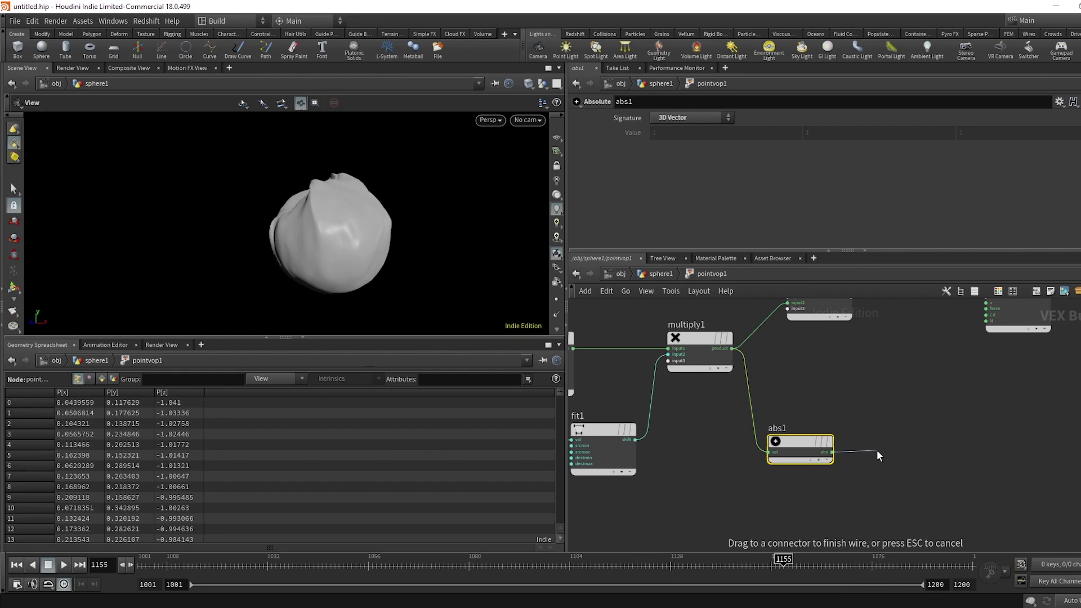
{"action": "key", "text": "Tab"}
{"action": "type", "text": "vecf"}
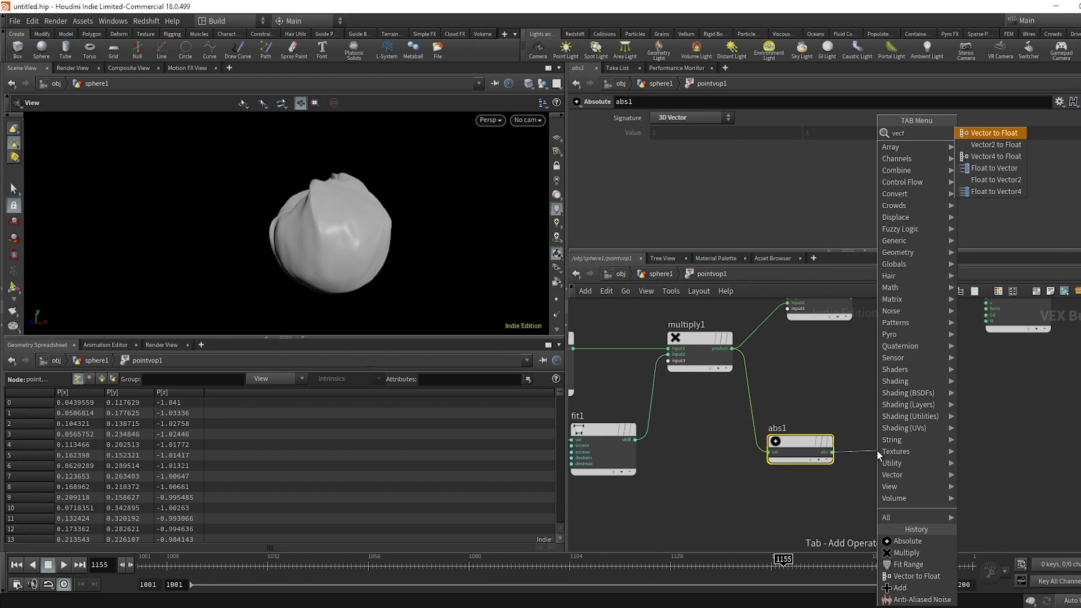
{"action": "key", "text": "Return"}
{"action": "left_click_drag", "start_coordinate": [931, 452], "coordinate": [892, 442]}
{"action": "middle_click_drag", "start_coordinate": [960, 457], "coordinate": [867, 470]}
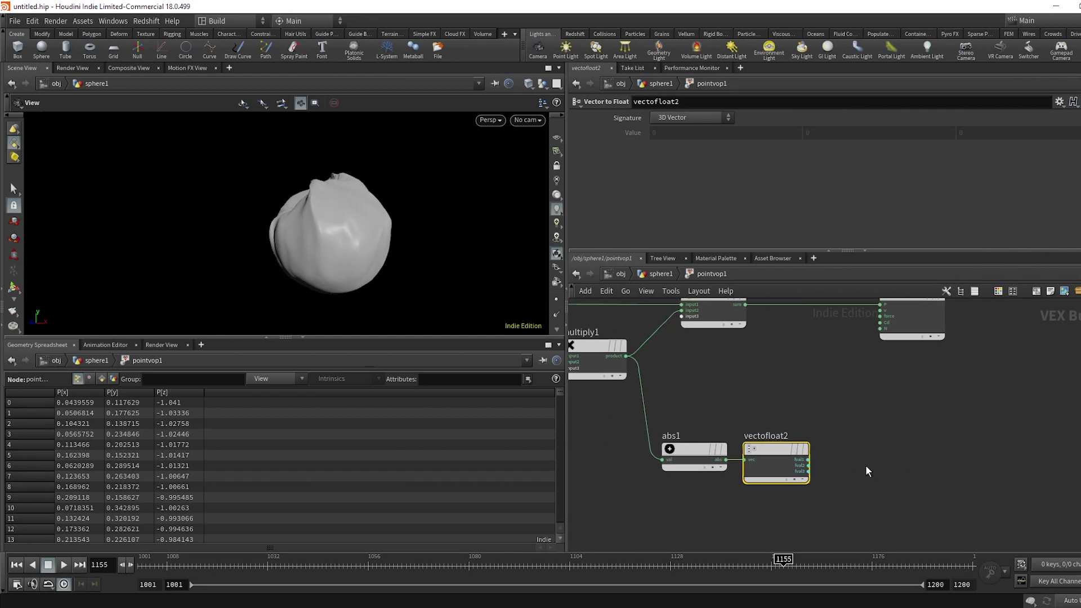
- Add a Maximum node and wire all three float outputs of vectofloat2 into it
{"action": "left_click", "coordinate": [808, 459]}
{"action": "key", "text": "Tab"}
{"action": "type", "text": "ma"}
{"action": "key", "text": "Return"}
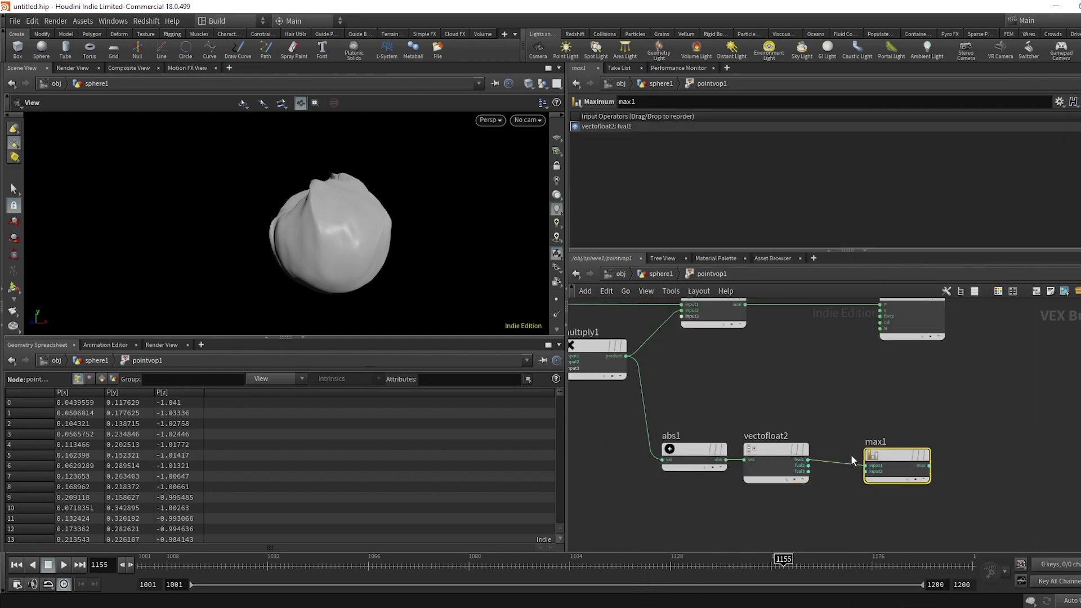
{"action": "left_click", "coordinate": [808, 465]}
{"action": "left_click", "coordinate": [865, 471]}
{"action": "left_click", "coordinate": [808, 471]}
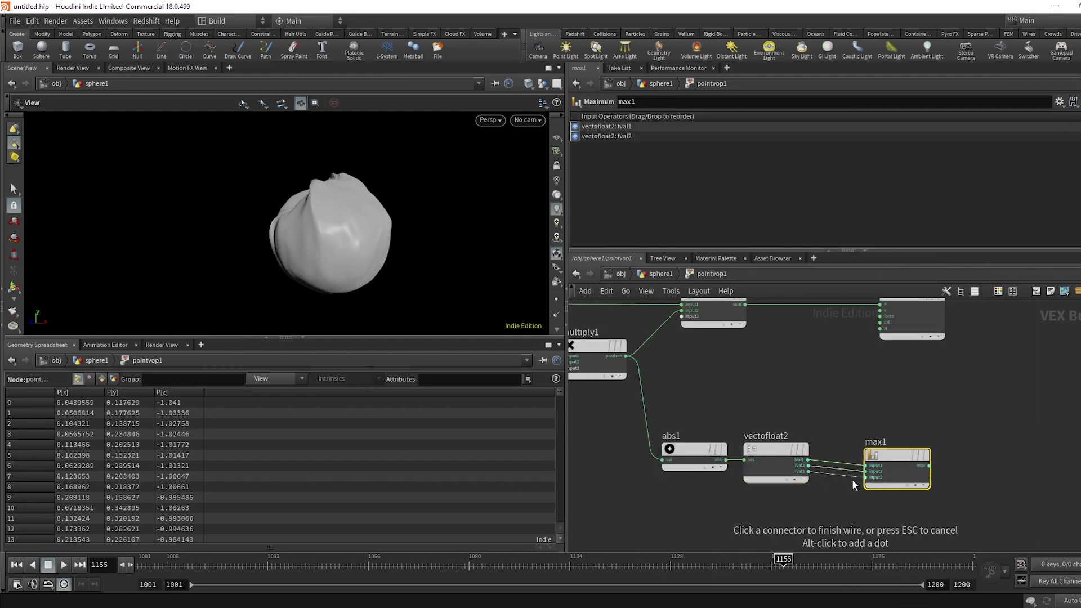
{"action": "left_click", "coordinate": [865, 478]}
{"action": "left_click_drag", "start_coordinate": [901, 457], "coordinate": [876, 451]}
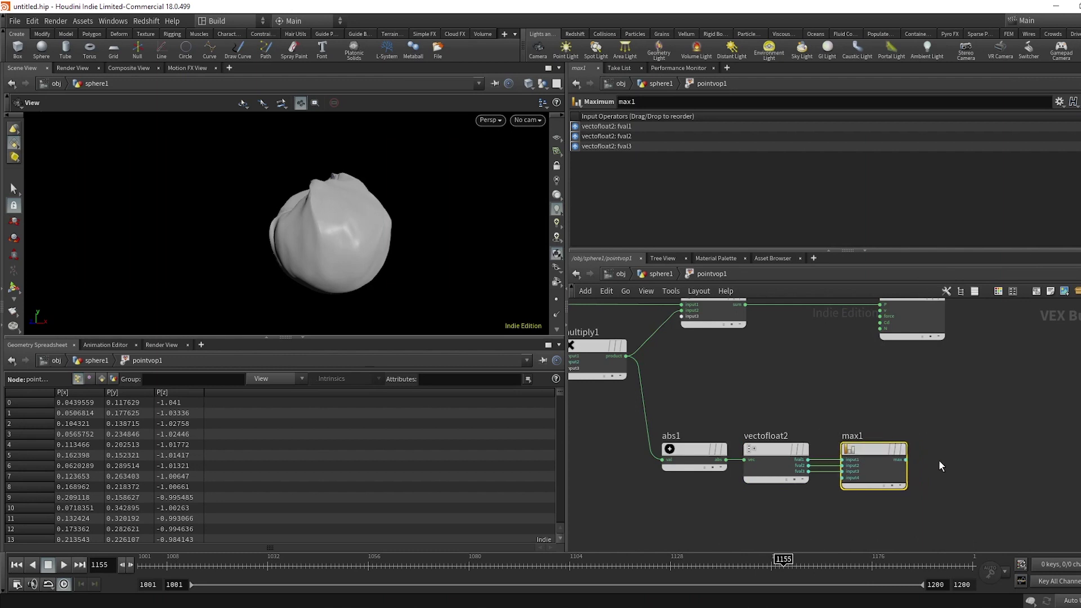
- Wire the max1 output into Cd of geometryvopoutput1 and play the animation to inspect the colour
{"action": "middle_click_drag", "start_coordinate": [940, 465], "coordinate": [827, 468]}
{"action": "scroll", "coordinate": [888, 473], "scroll_direction": "down", "scroll_amount": 1}
{"action": "left_click_drag", "start_coordinate": [832, 358], "coordinate": [927, 358]}
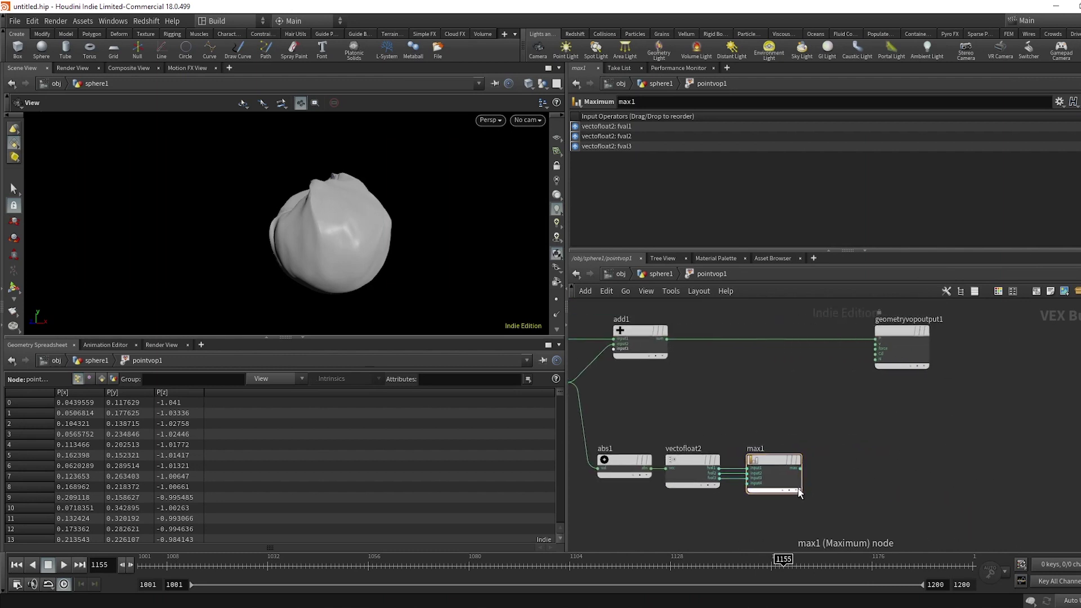
{"action": "left_click", "coordinate": [797, 488]}
{"action": "scroll", "coordinate": [820, 490], "scroll_direction": "up", "scroll_amount": 2}
{"action": "middle_click_drag", "start_coordinate": [820, 490], "coordinate": [772, 533]}
{"action": "left_click", "coordinate": [745, 502]}
{"action": "middle_click_drag", "start_coordinate": [874, 376], "coordinate": [839, 464]}
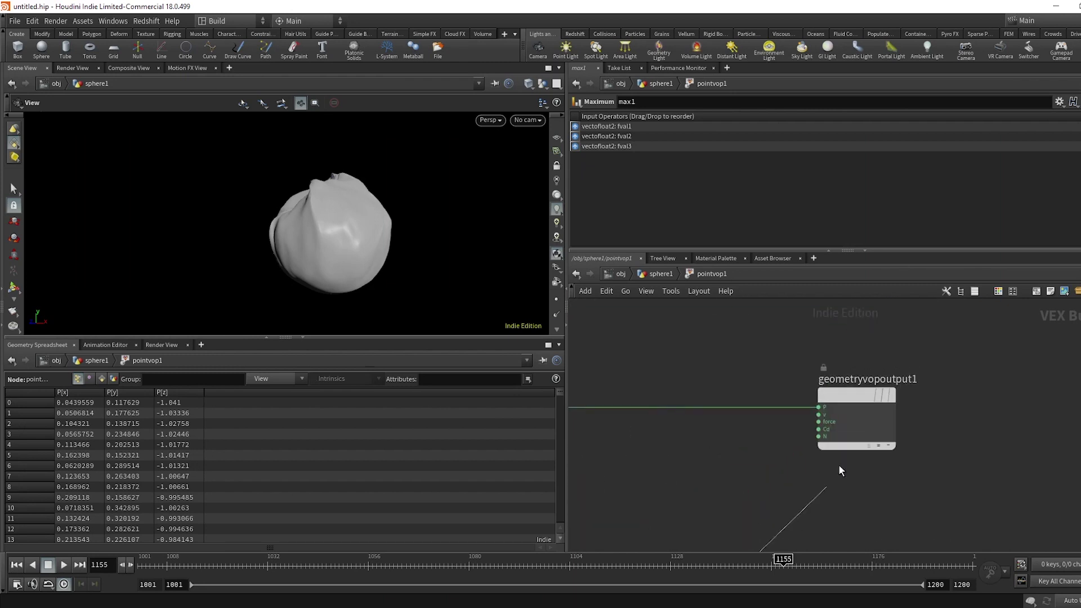
{"action": "left_click", "coordinate": [817, 429]}
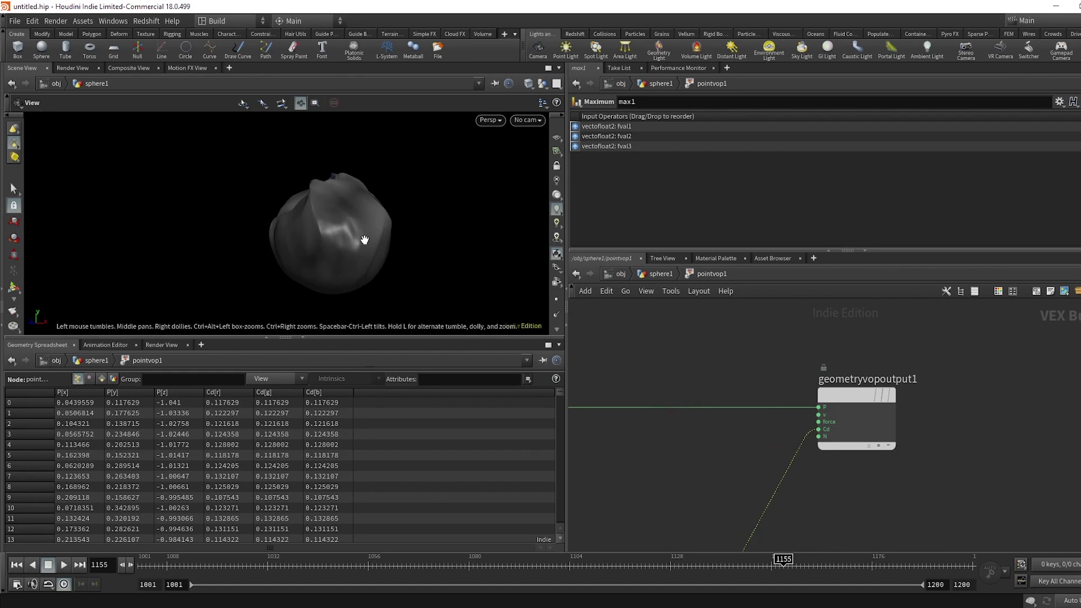
{"action": "left_click_drag", "start_coordinate": [365, 240], "coordinate": [407, 253]}
{"action": "left_click", "coordinate": [65, 565]}
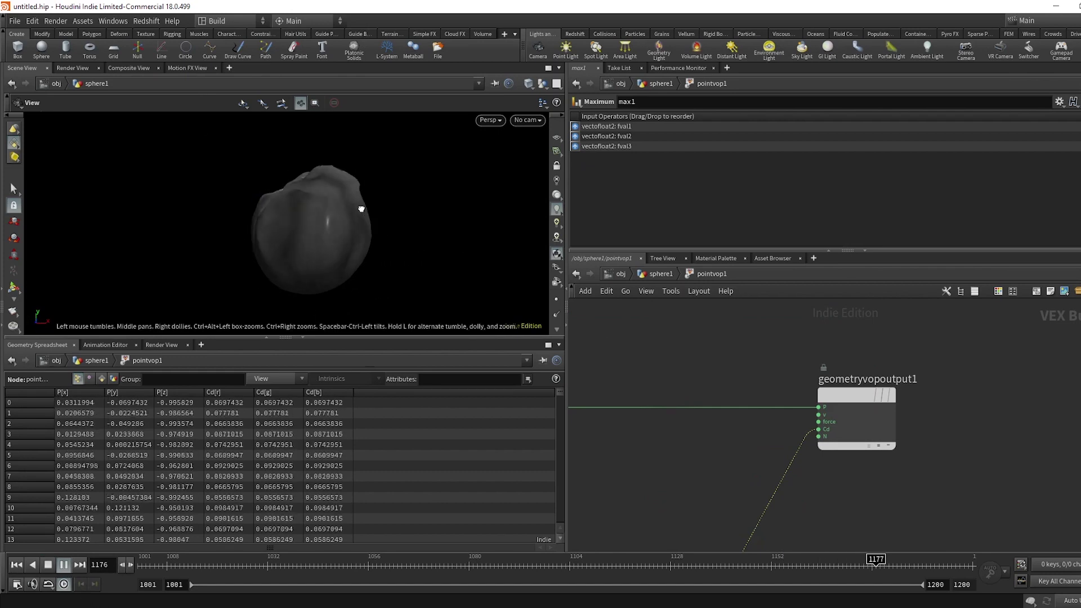
- Insert a Ramp Parameter node on the wire between max1 and the Cd output
{"action": "middle_click_drag", "start_coordinate": [828, 567], "coordinate": [827, 487]}
{"action": "key", "text": "Tab"}
{"action": "type", "text": "ramp p"}
{"action": "key", "text": "Return"}
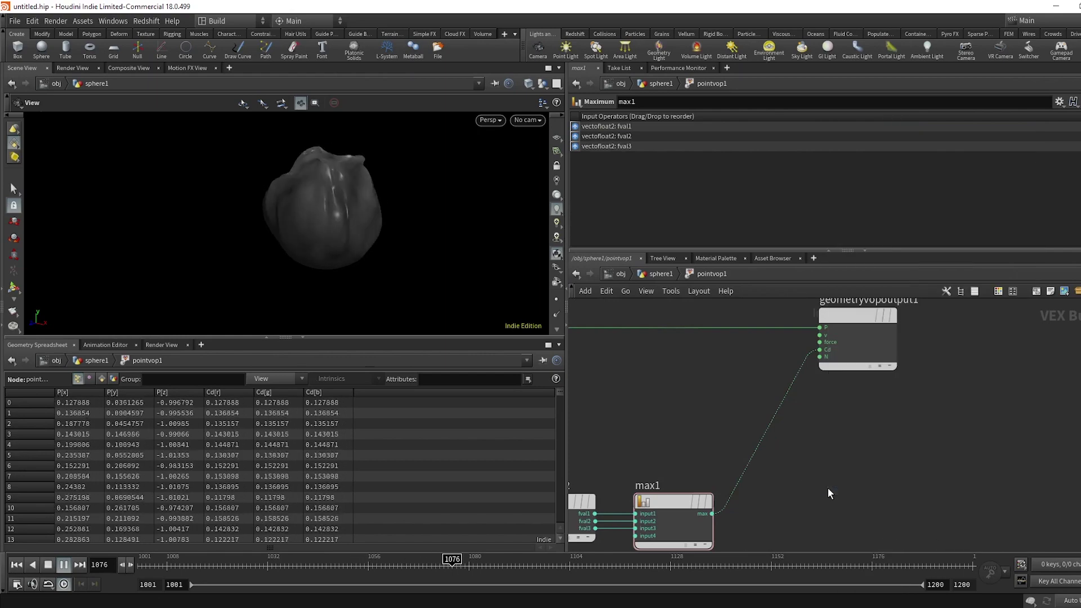
{"action": "left_click", "coordinate": [827, 493]}
{"action": "left_click_drag", "start_coordinate": [827, 493], "coordinate": [775, 494]}
- Return to the sphere1 level, stop playback and set the ramp's first point to dark red with RGB 0.353, 0, 0
{"action": "left_click", "coordinate": [661, 273]}
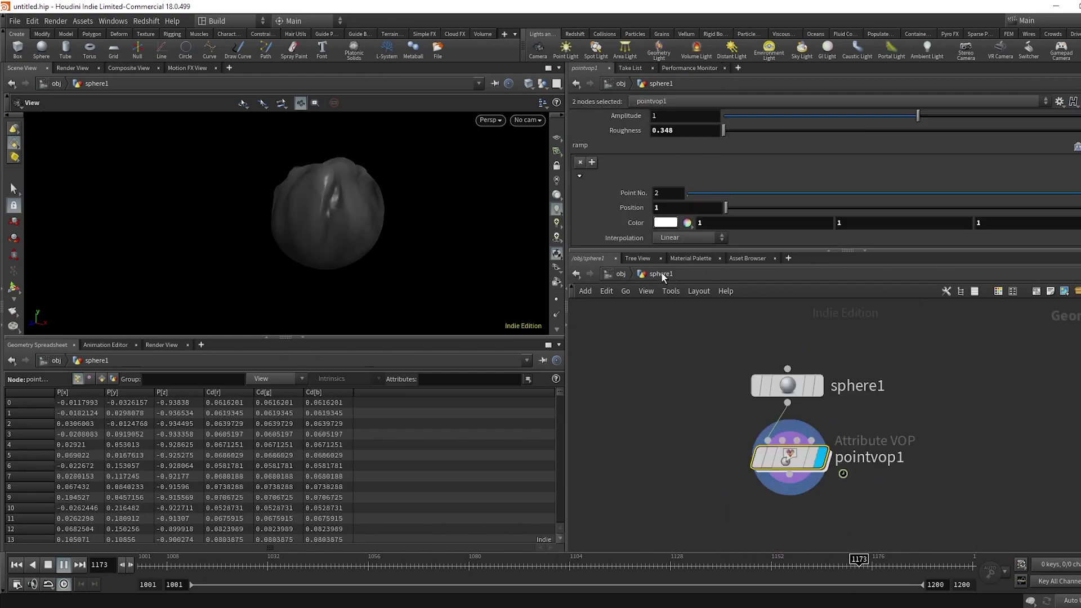
{"action": "left_click", "coordinate": [63, 567]}
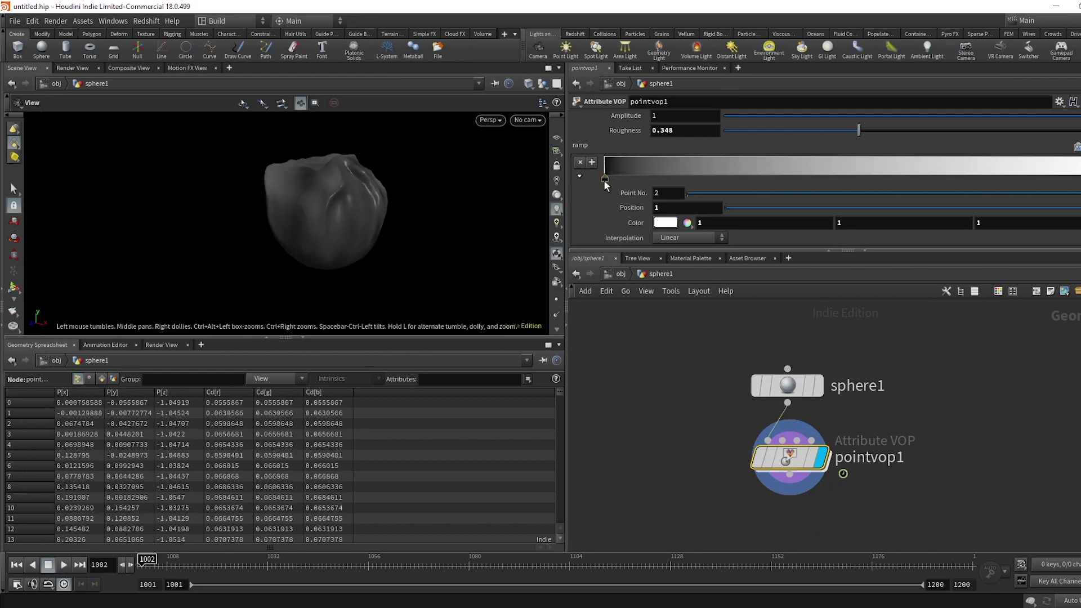
{"action": "double_click", "coordinate": [605, 180]}
{"action": "left_click", "coordinate": [753, 124]}
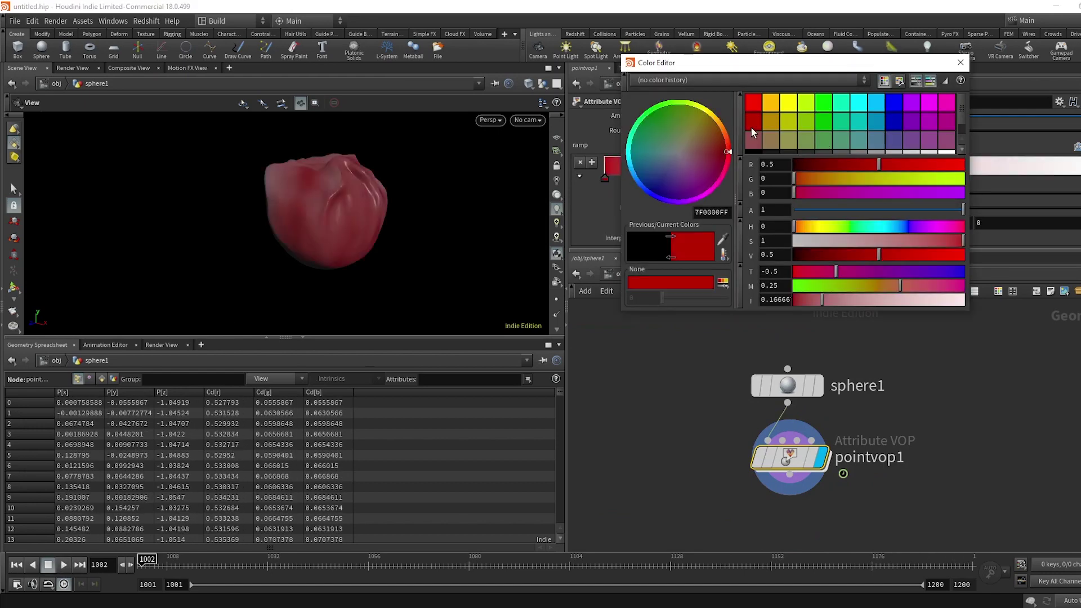
{"action": "left_click", "coordinate": [853, 257]}
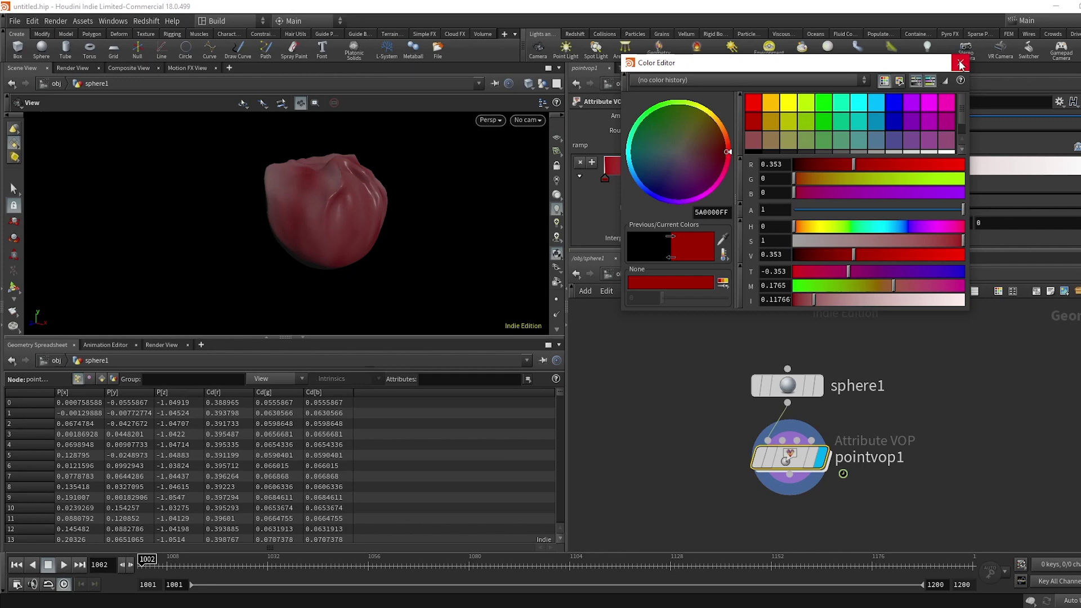
{"action": "left_click_drag", "start_coordinate": [890, 69], "coordinate": [857, 72]}
{"action": "left_click", "coordinate": [927, 64]}
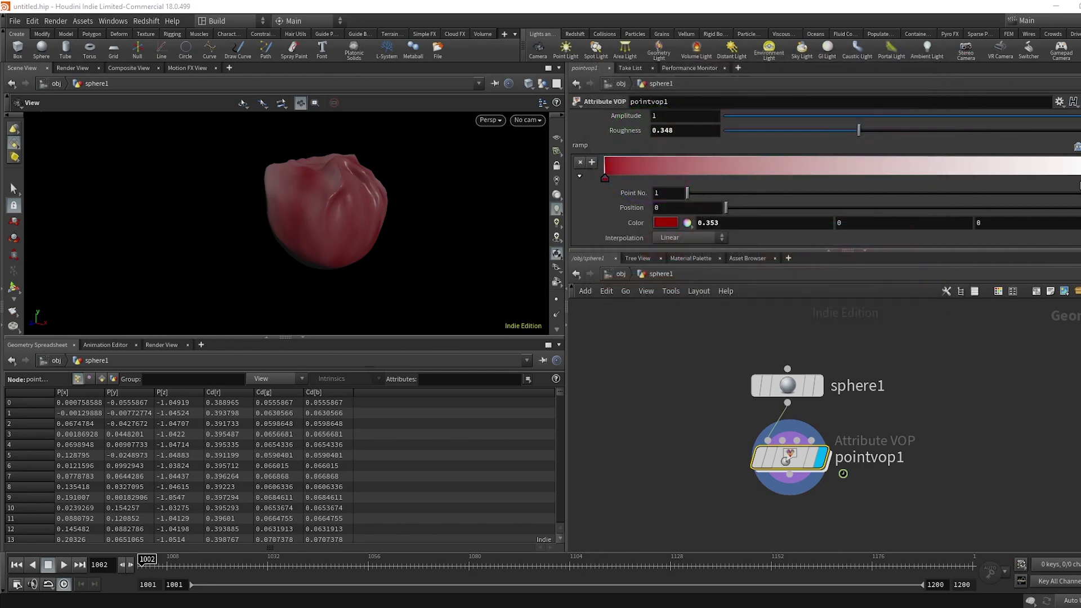
- Set the ramp's second point to yellow (1, 1, 0), move it to position 0.41 and start playback
{"action": "double_click", "coordinate": [1077, 181]}
{"action": "left_click", "coordinate": [751, 105]}
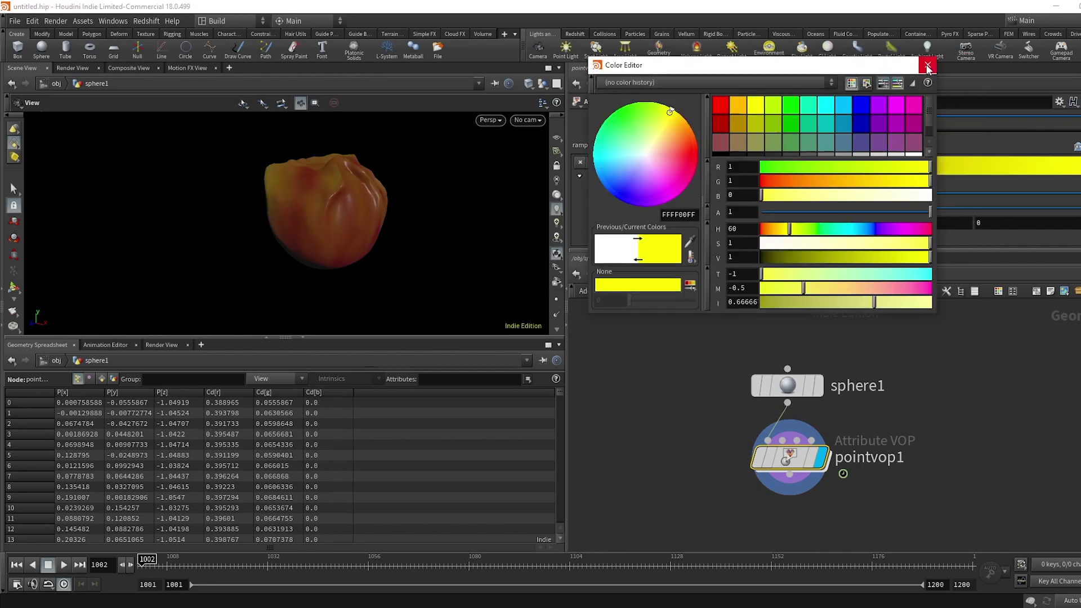
{"action": "left_click", "coordinate": [927, 66]}
{"action": "left_click_drag", "start_coordinate": [1078, 177], "coordinate": [809, 178]}
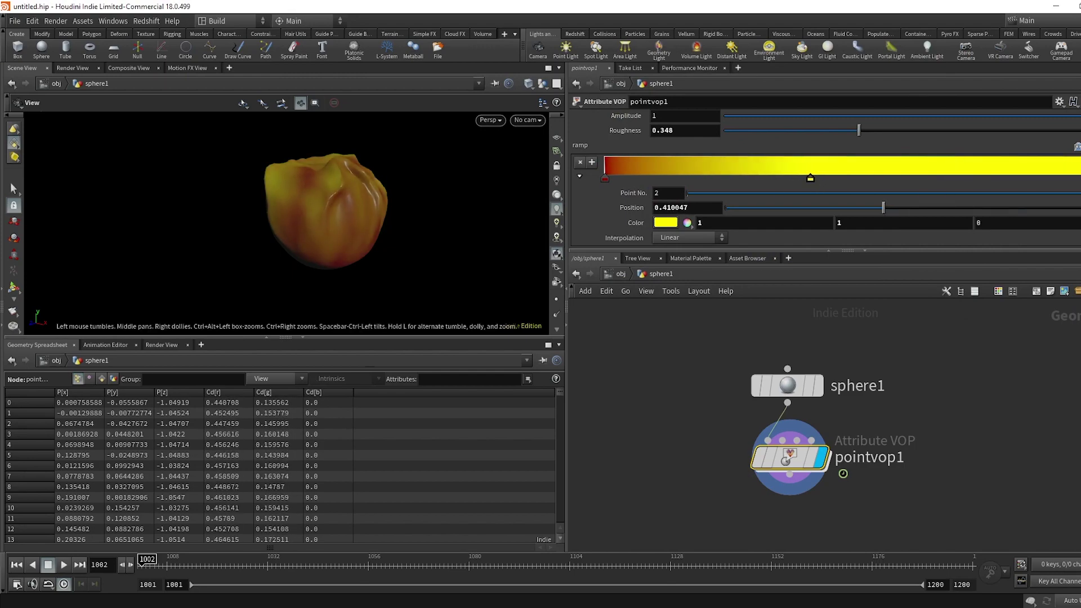
{"action": "left_click", "coordinate": [64, 563]}
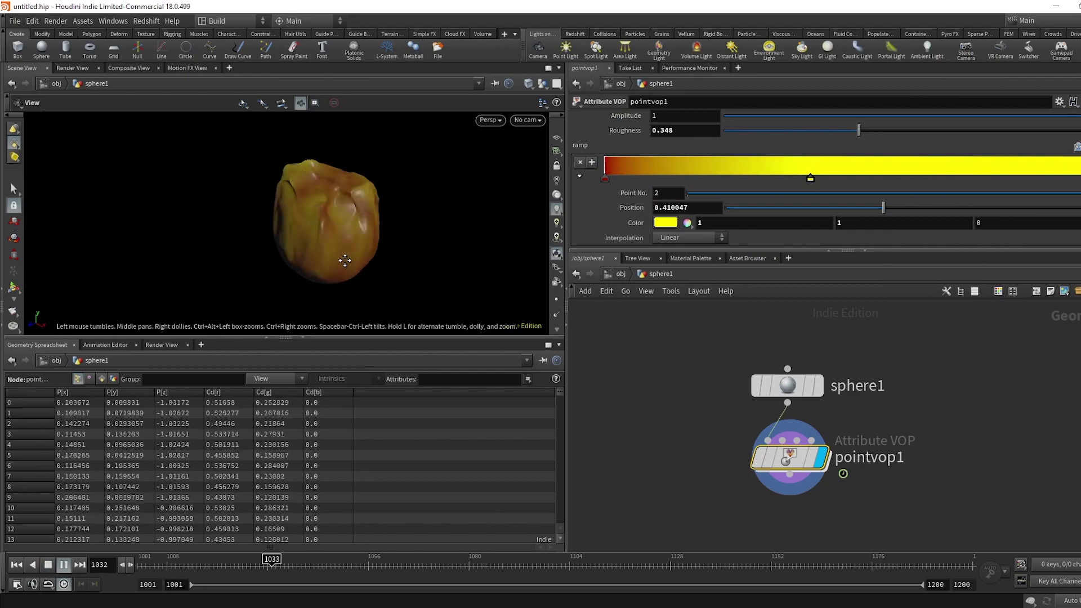